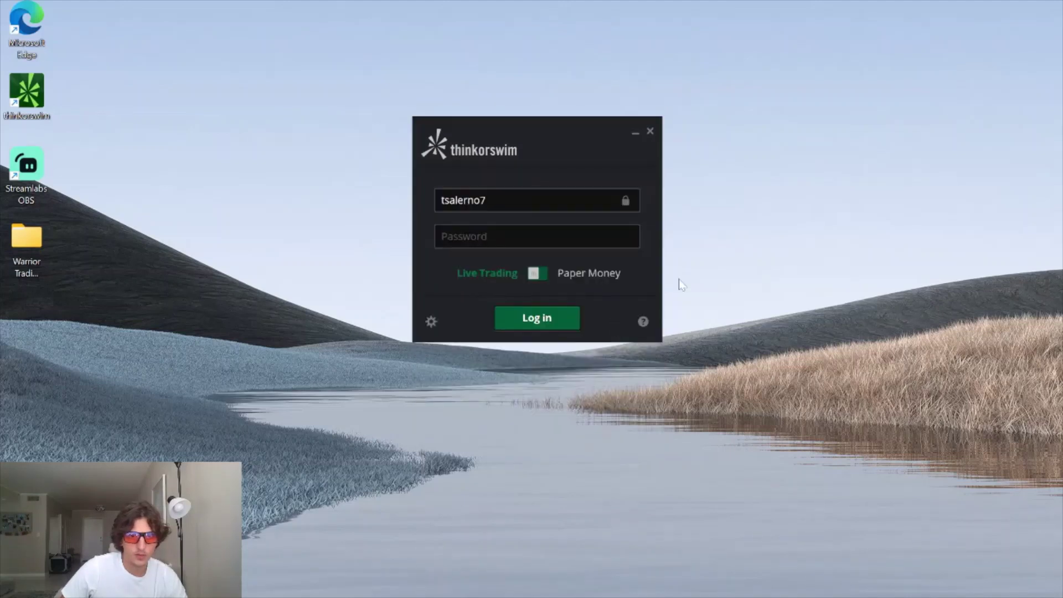
click(437, 323)
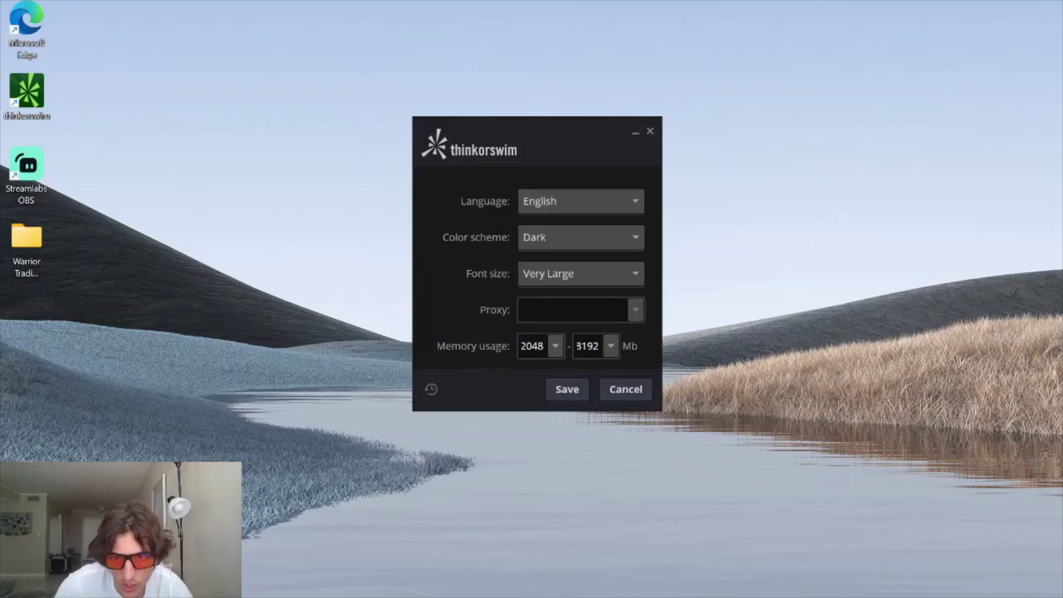
click(556, 346)
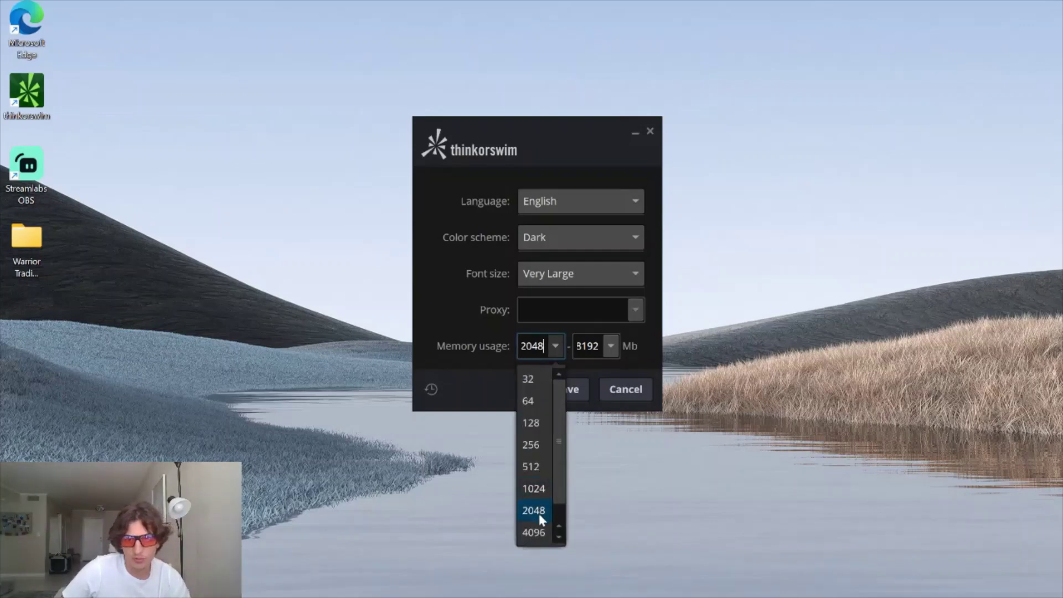
click(552, 354)
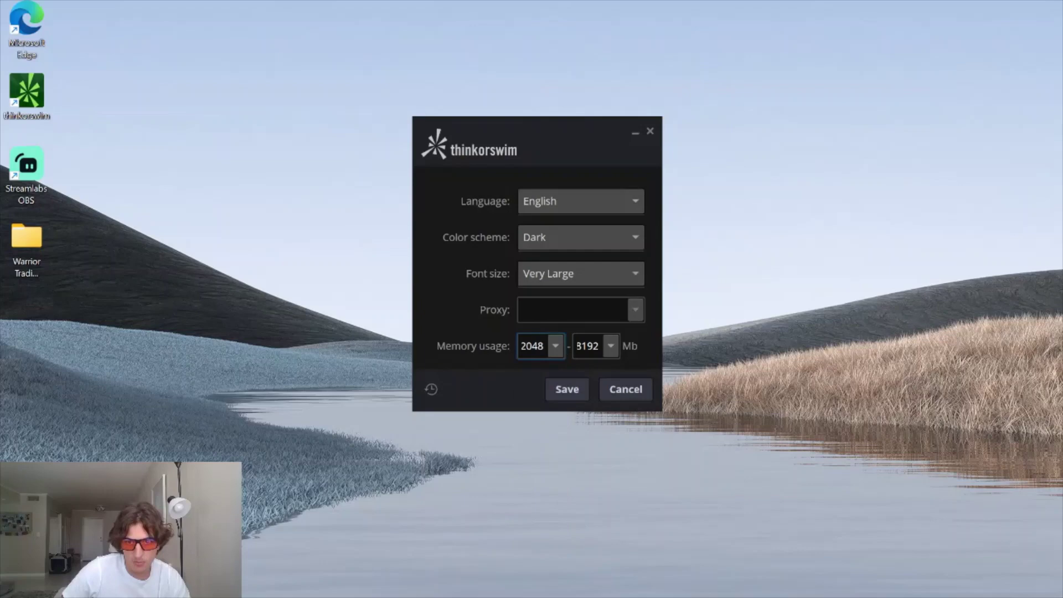
click(612, 349)
click(609, 353)
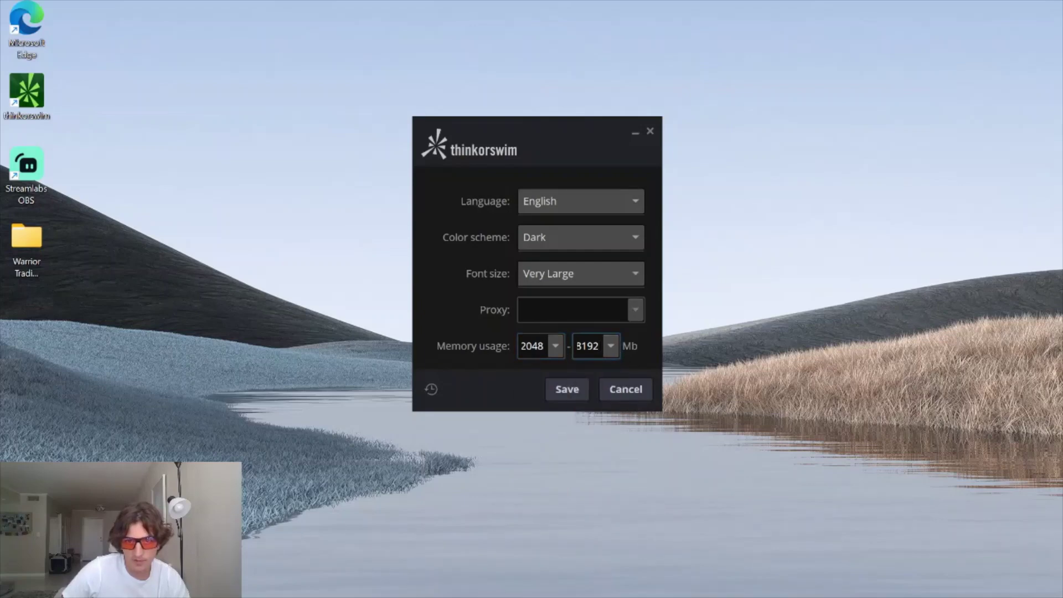
click(564, 348)
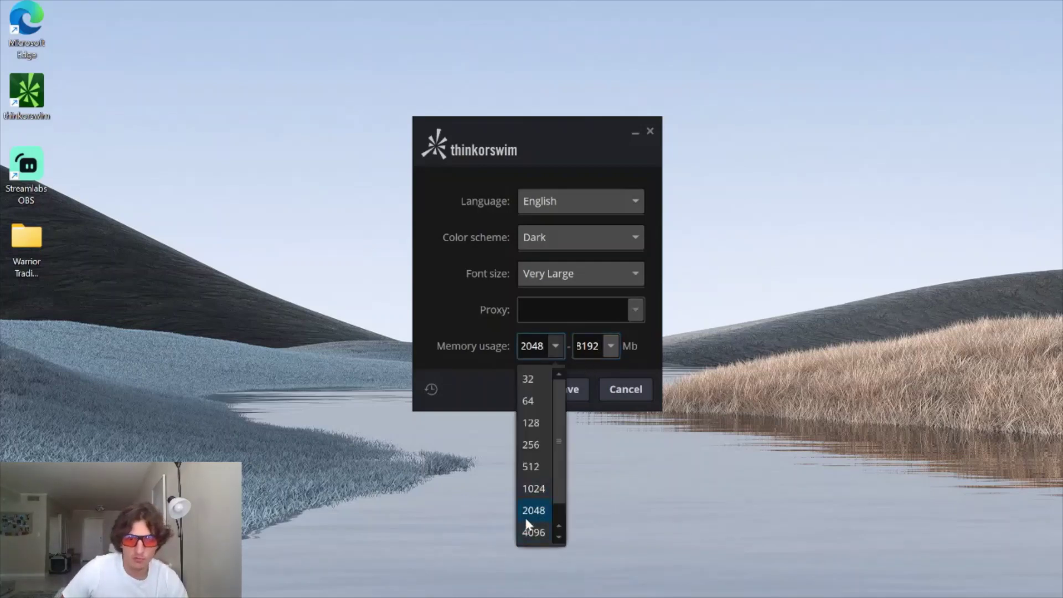
click(611, 347)
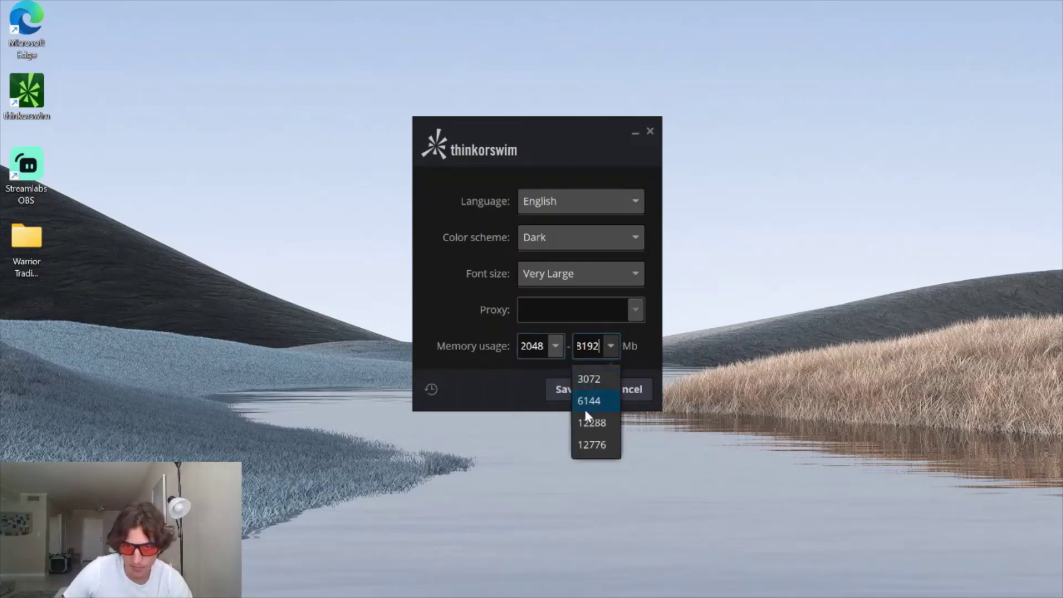
click(613, 345)
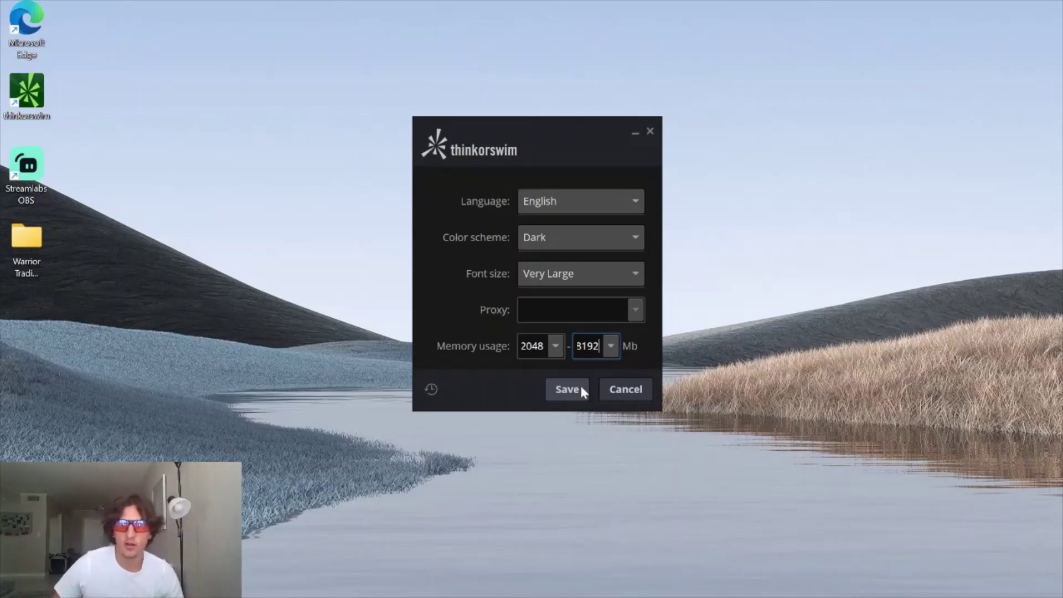
click(582, 387)
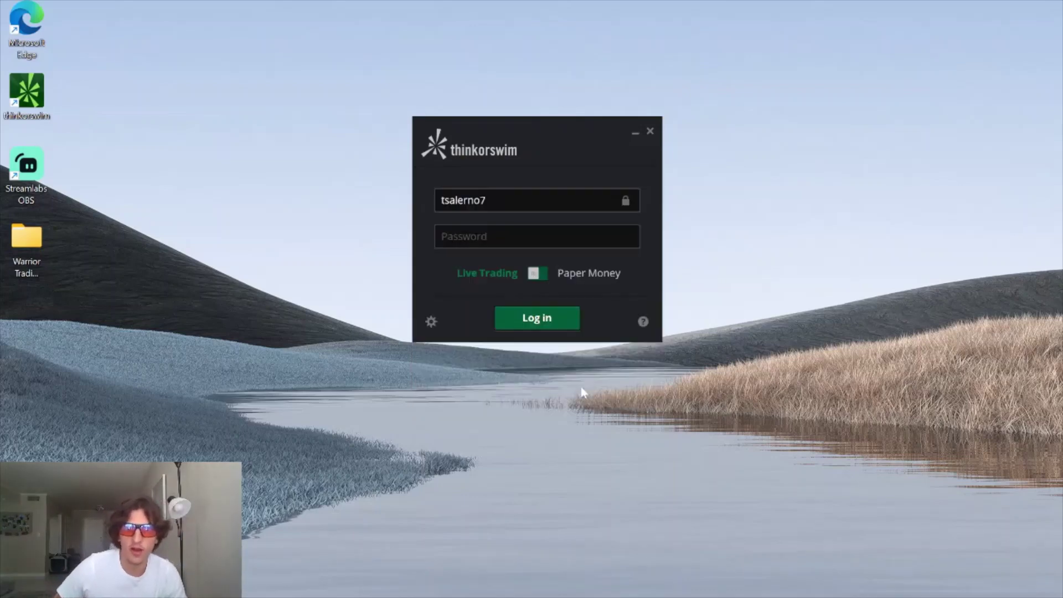
Close the thinkorswim login and launch Task Manager from the Win+X menu.
click(651, 137)
key(super+x)
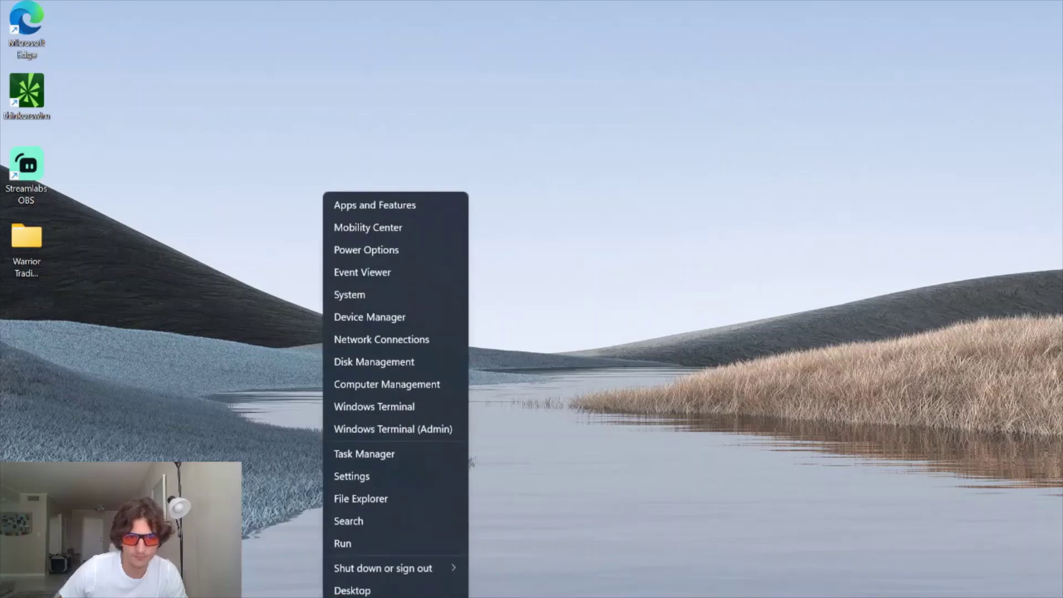
click(377, 453)
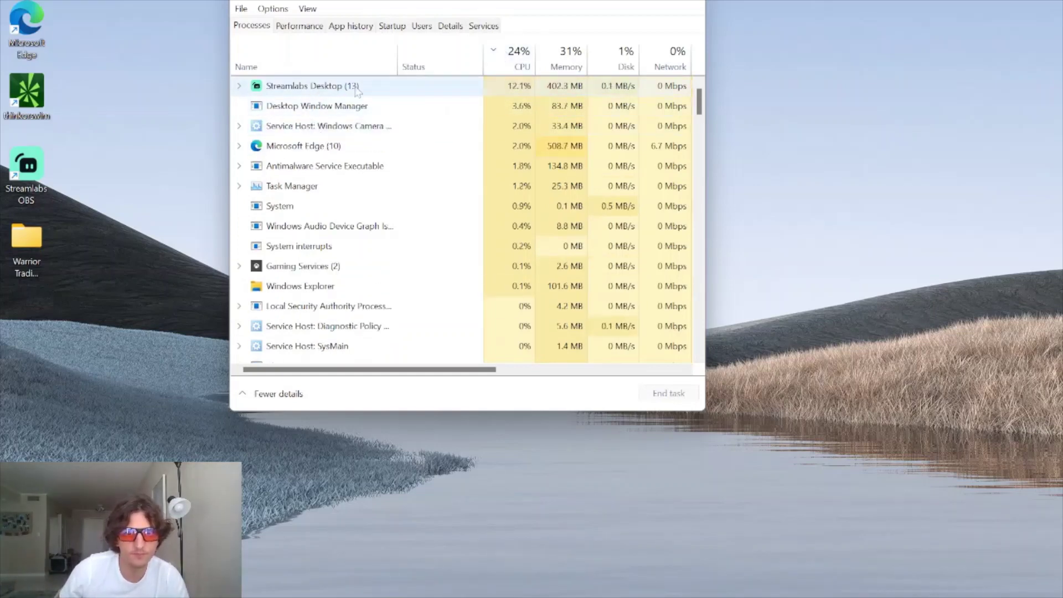
click(240, 88)
click(240, 88)
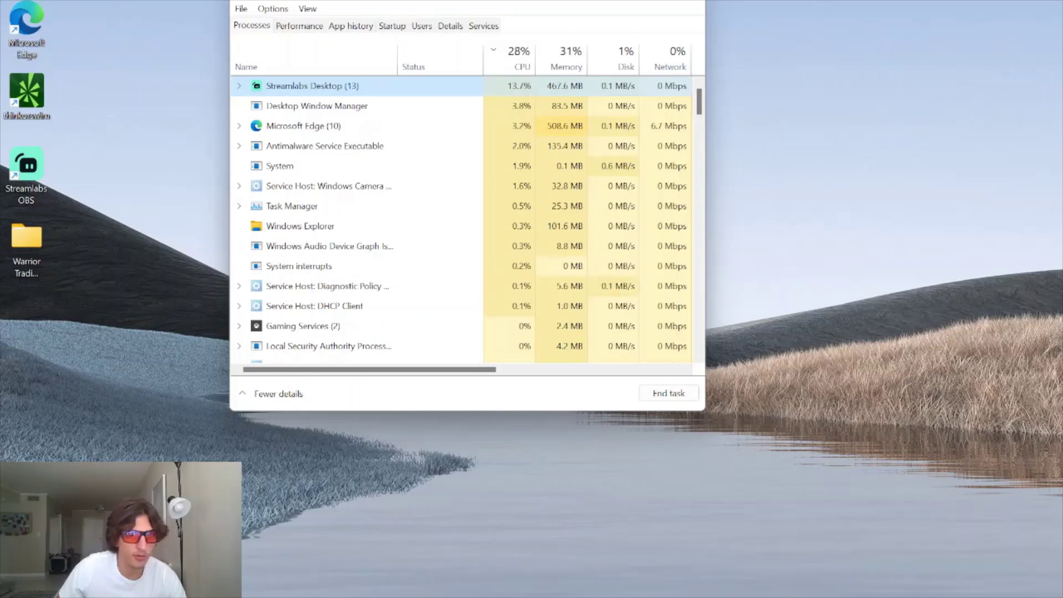
click(238, 87)
click(238, 87)
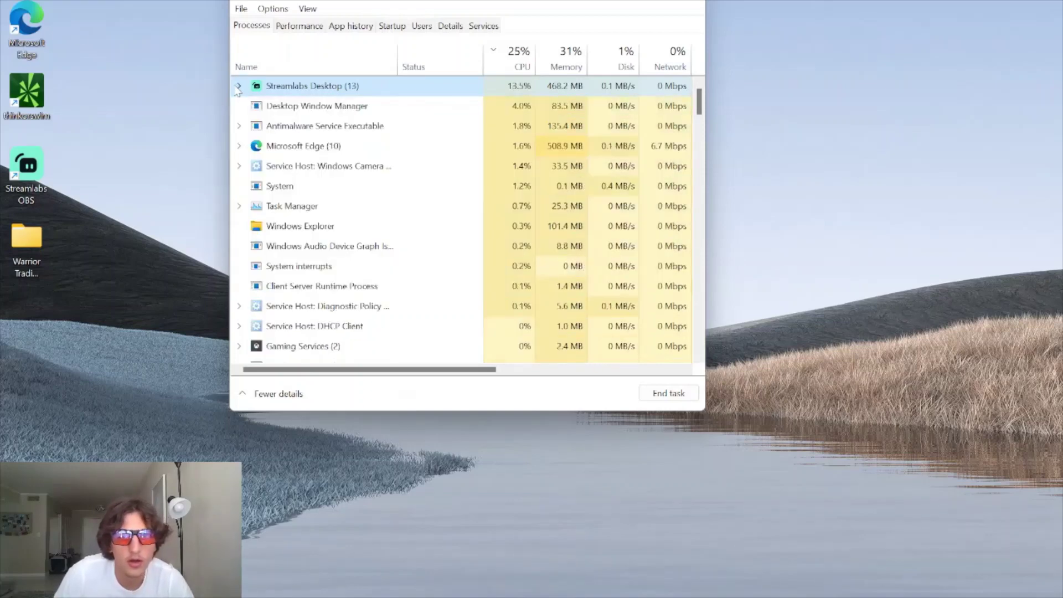
click(398, 28)
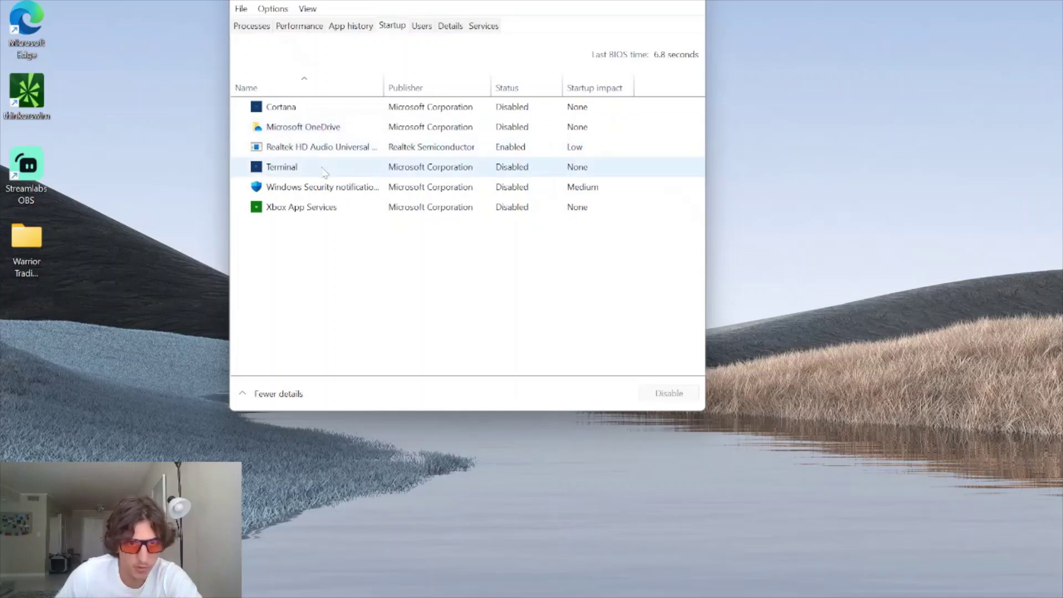
click(299, 153)
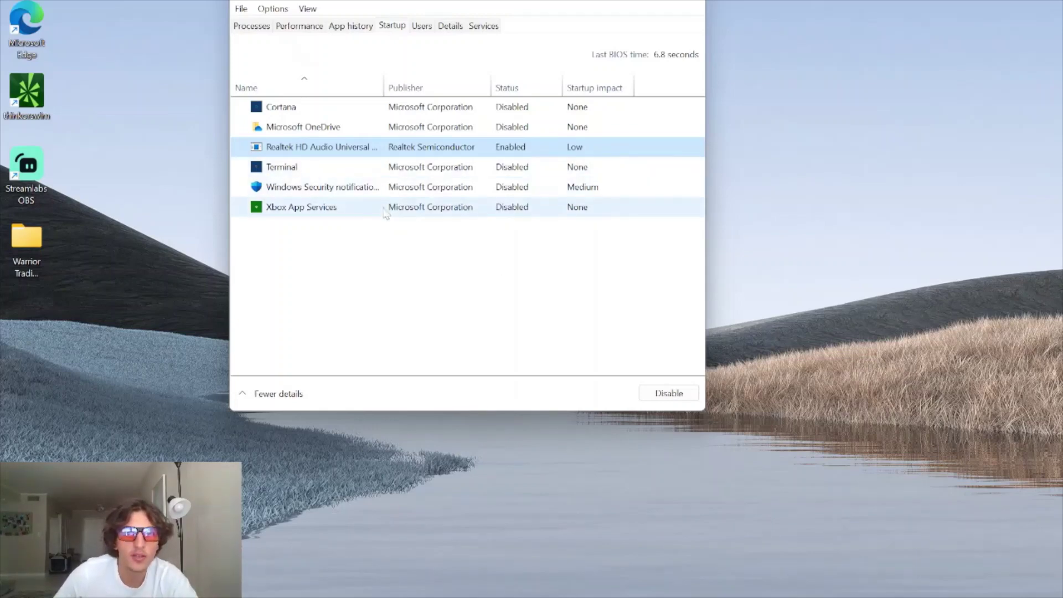
click(252, 26)
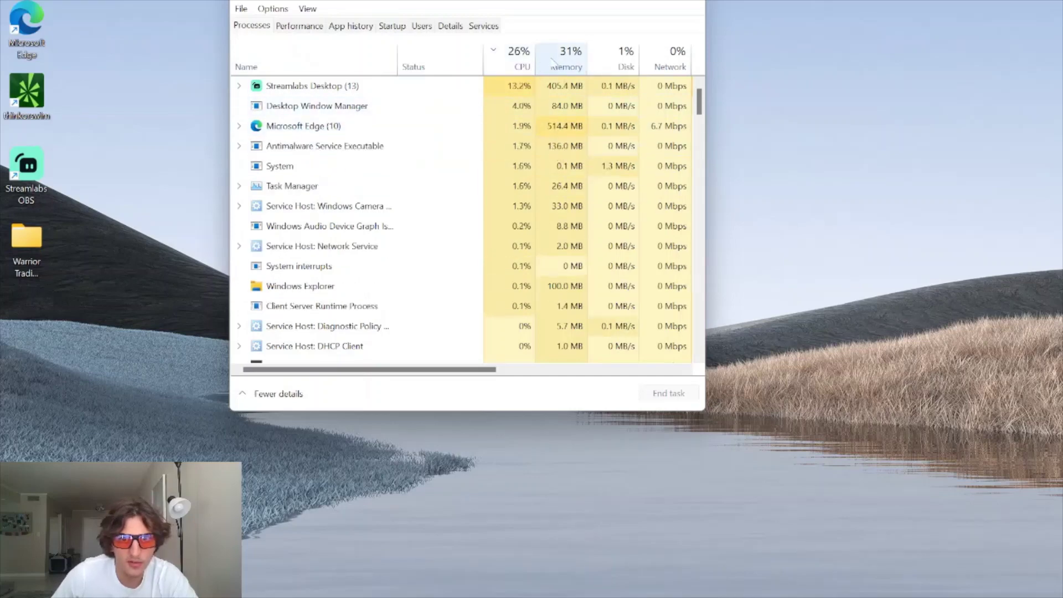
Close Task Manager with Alt+F4, leaving the bare desktop.
key(alt+F4)
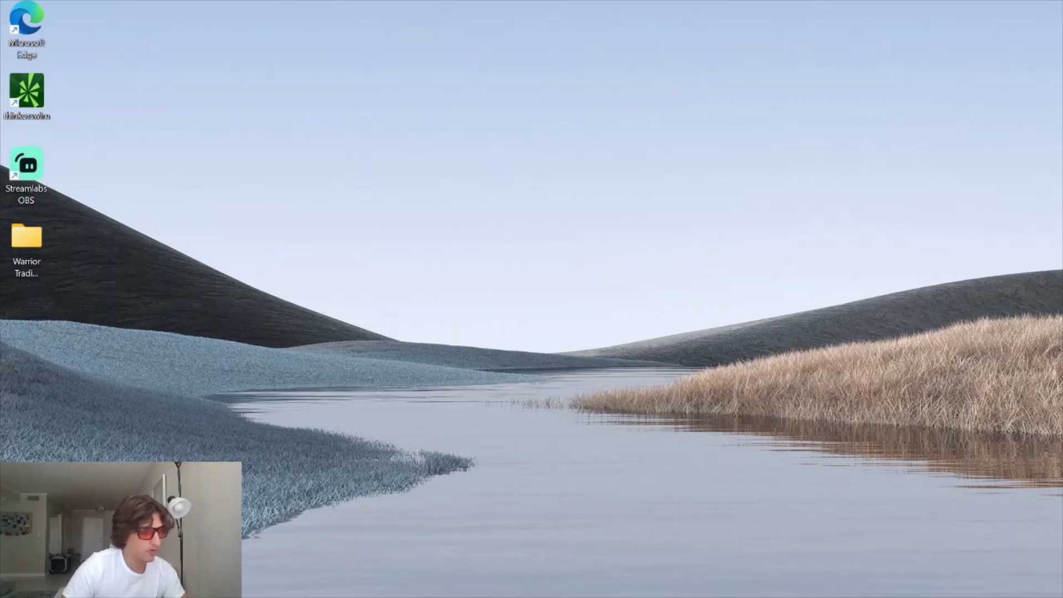
Return to the 'usb to usb adapter' results, browse them, and show the search suggestions.
key(alt+Tab)
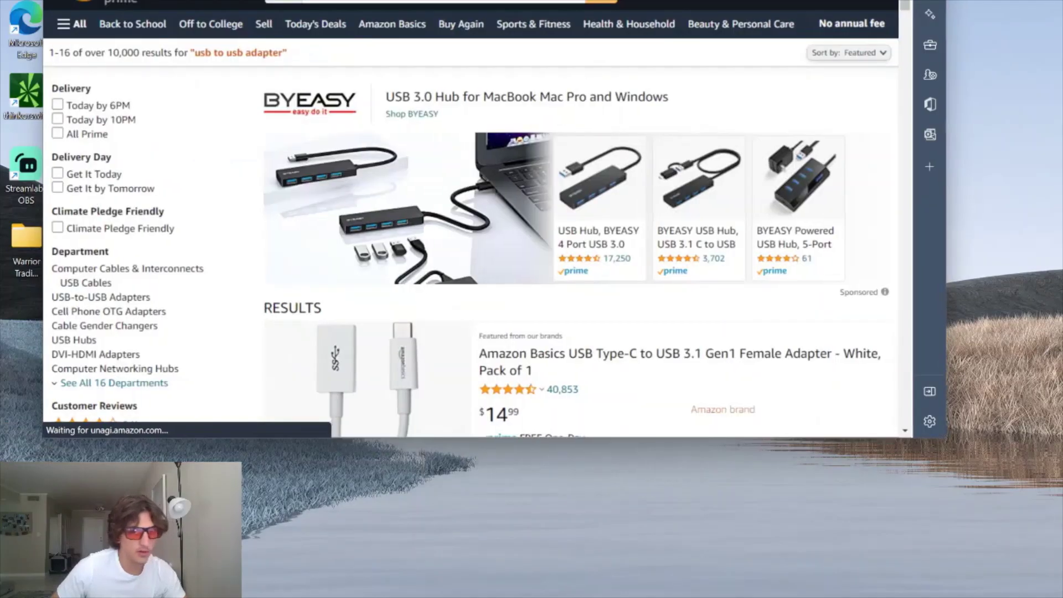
scroll(462, 169, down, 2)
scroll(462, 169, down, 10)
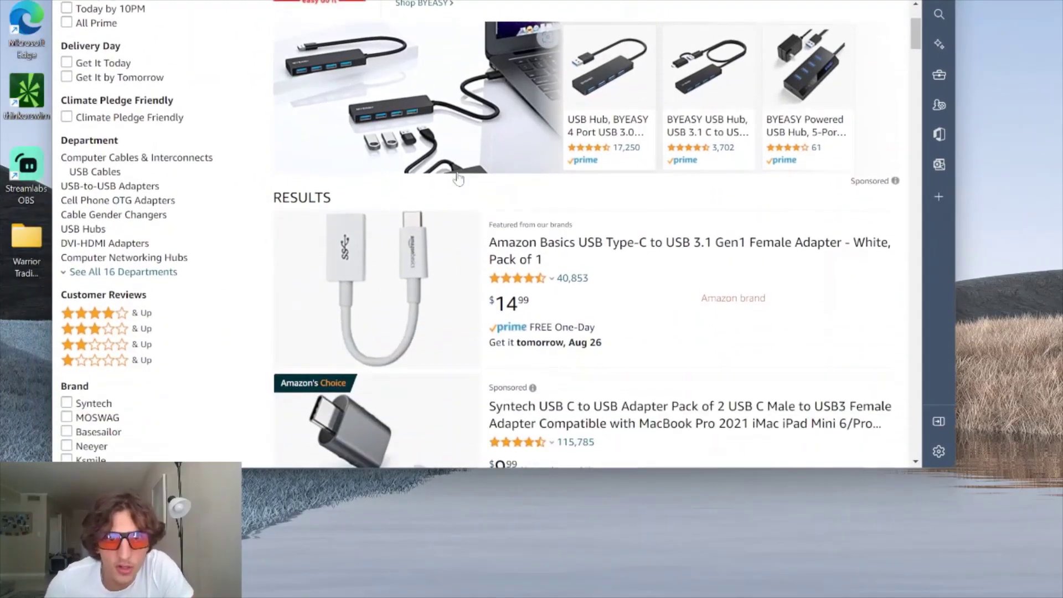
scroll(457, 185, down, 8)
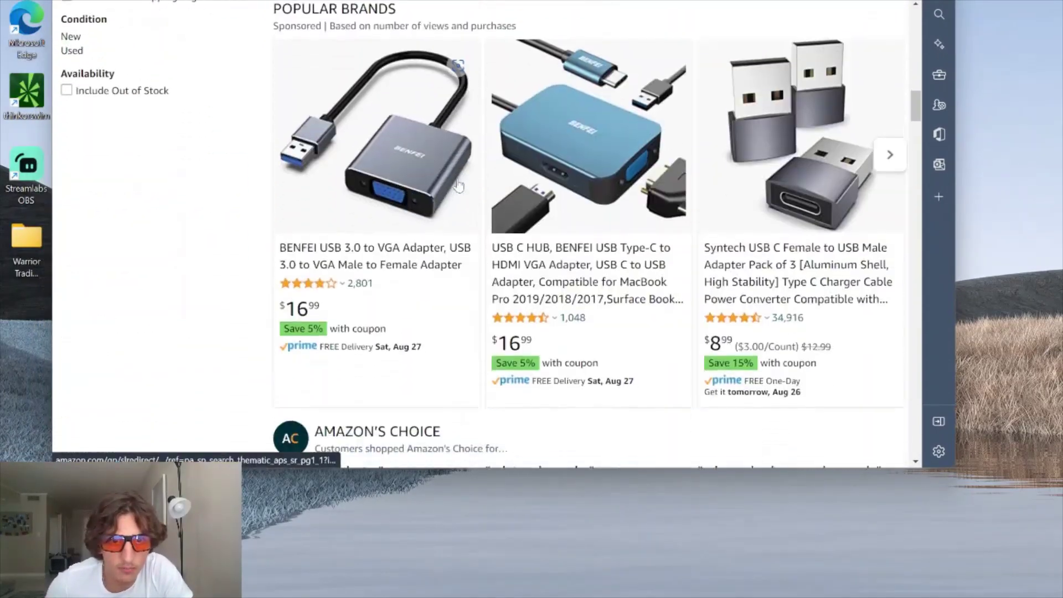
scroll(613, 193, up, 2)
scroll(613, 192, down, 12)
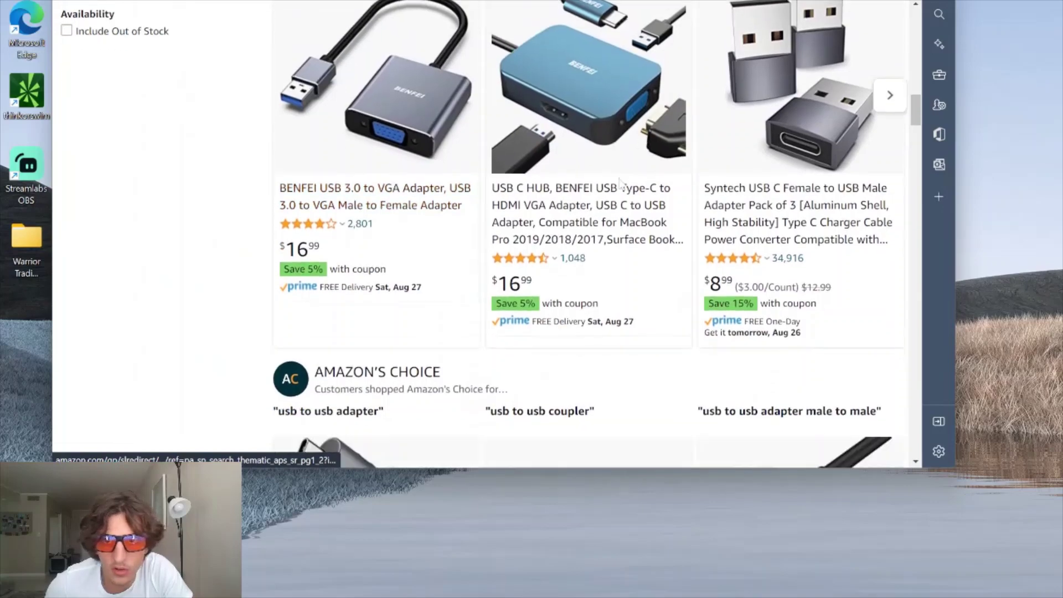
scroll(620, 185, down, 15)
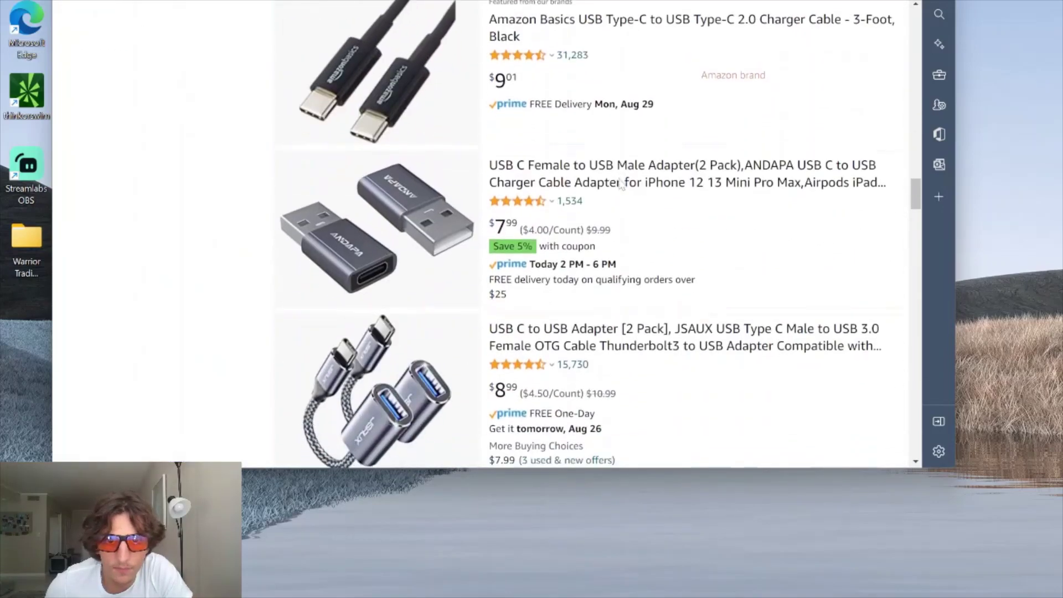
scroll(621, 184, down, 12)
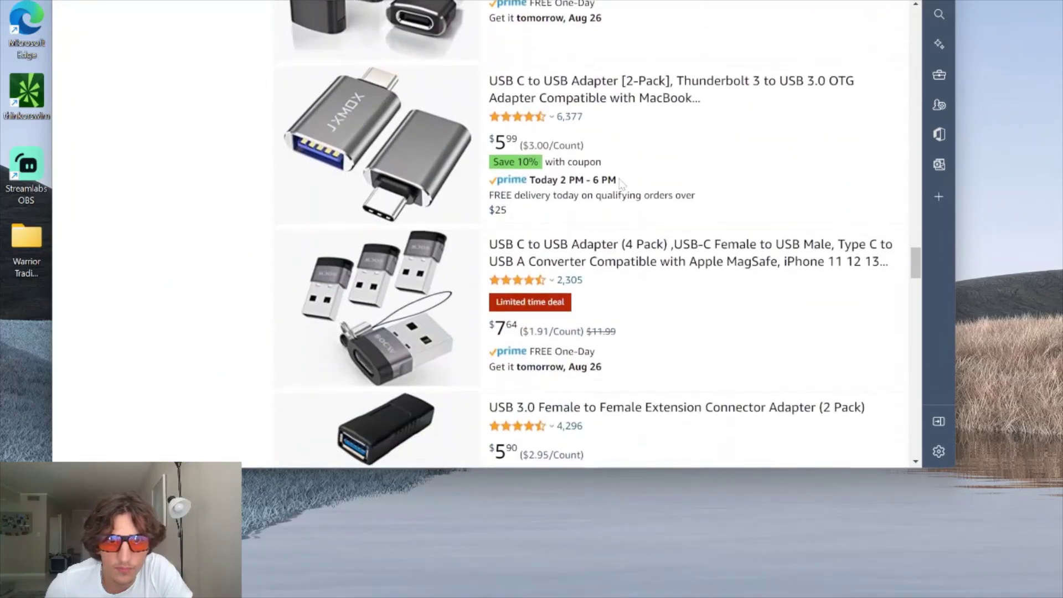
scroll(496, 149, up, 20)
scroll(495, 150, up, 15)
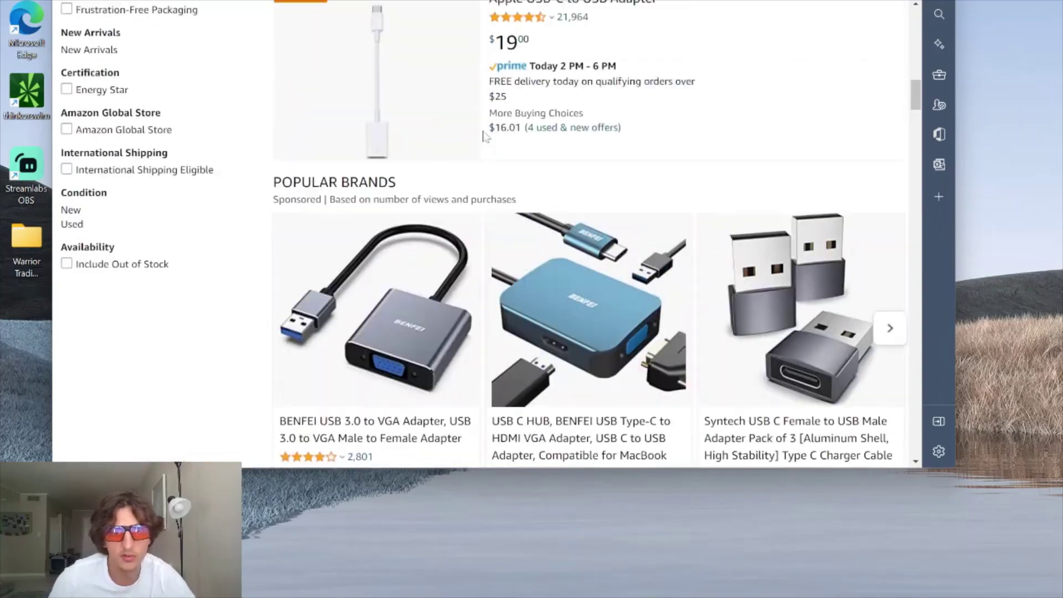
click(460, 18)
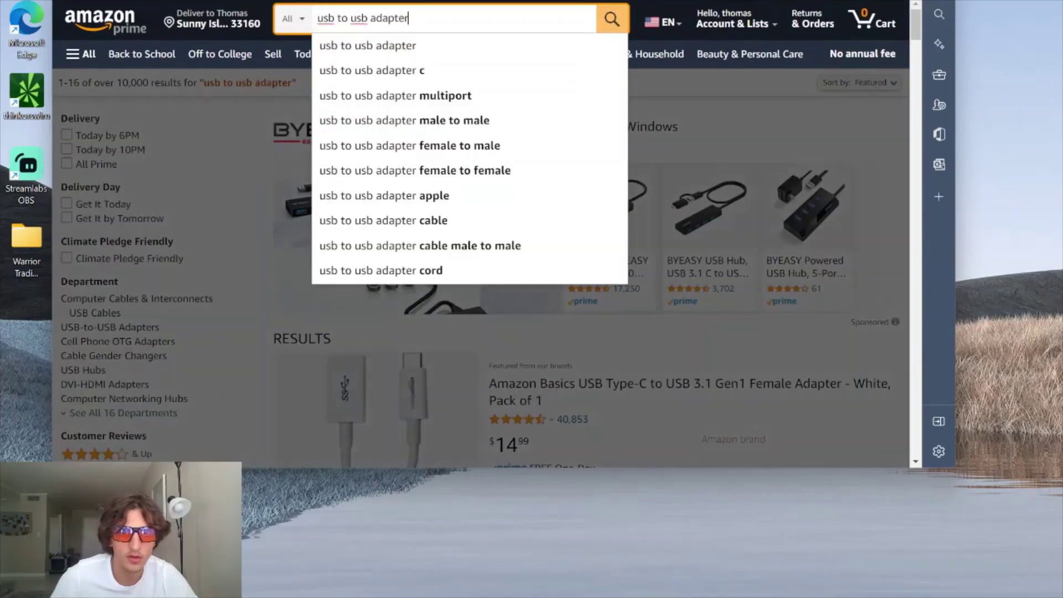
Search 'usb to usb adapter multiport' and view the BYEASY 4-Port USB 3.0 Hub page.
click(459, 96)
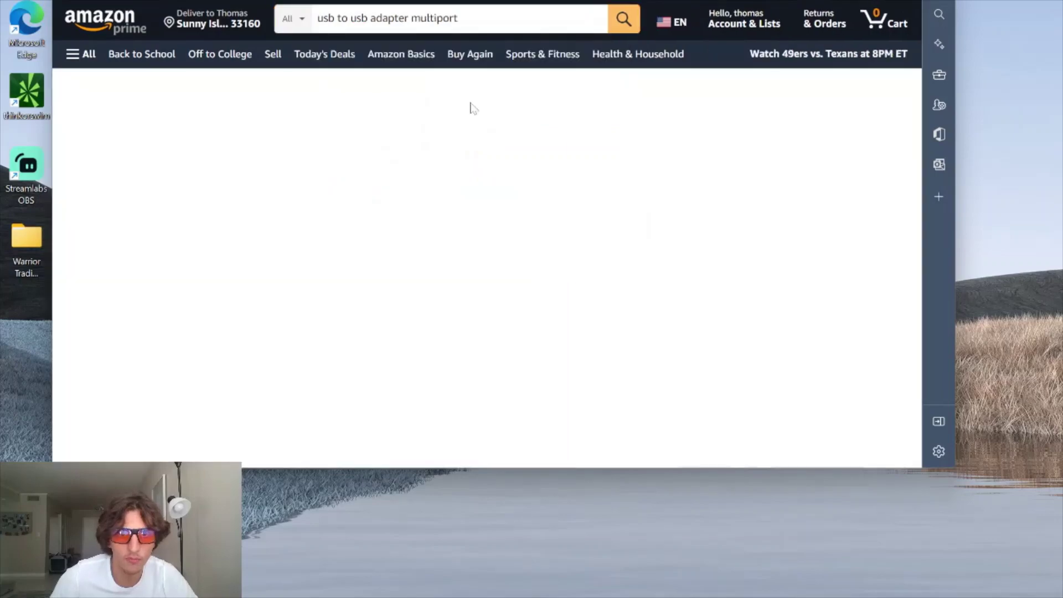
scroll(368, 242, down, 4)
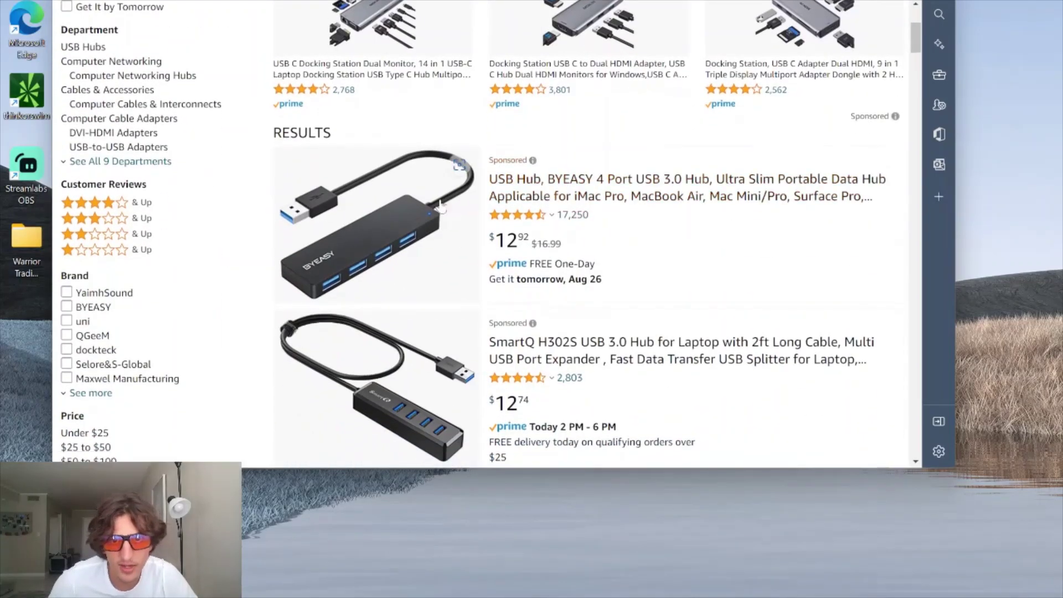
click(374, 211)
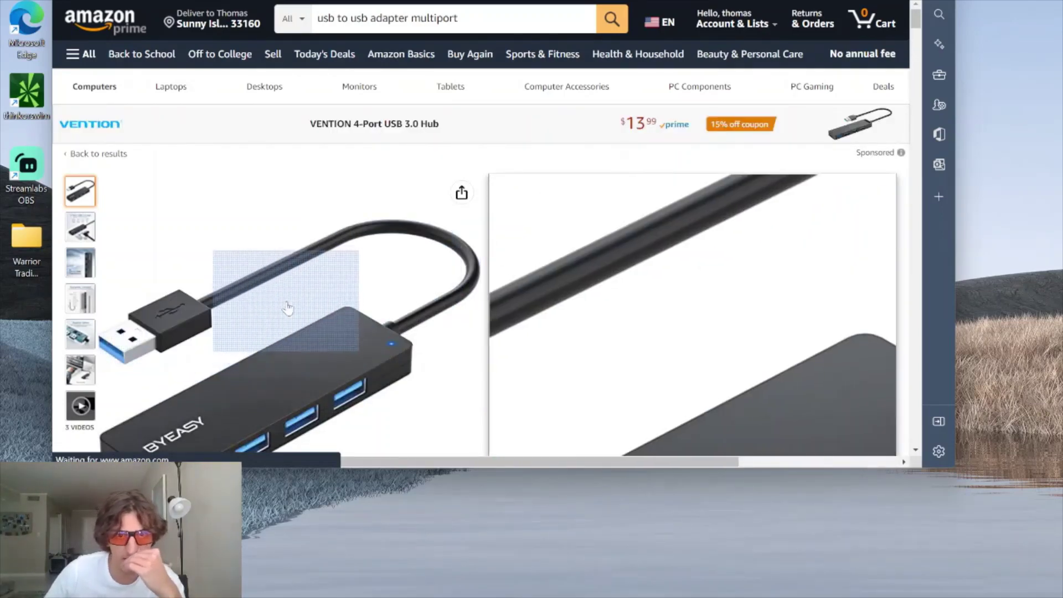
scroll(146, 335, down, 1)
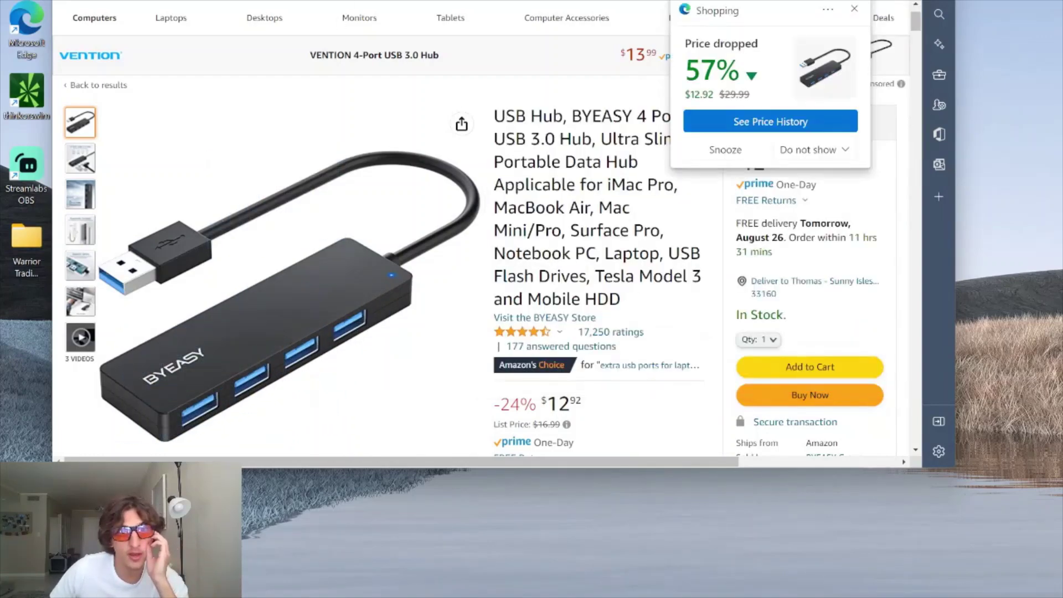
key(ctrl+w)
key(ctrl+w)
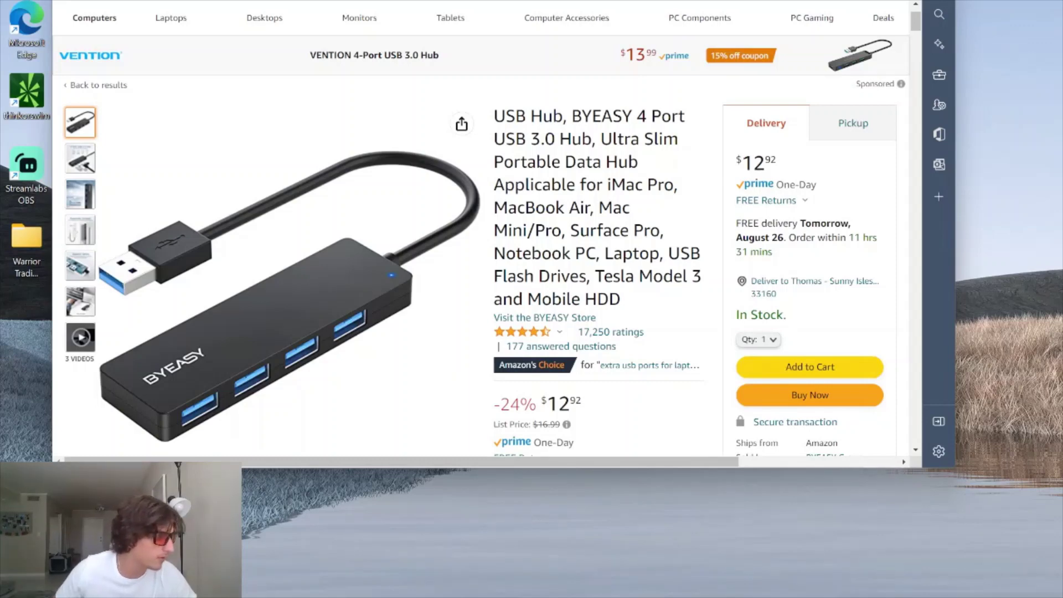
Scroll the 'usb to ethernet adapter' results and compare with the BYEASY page via Back/Forward.
key(alt+Tab)
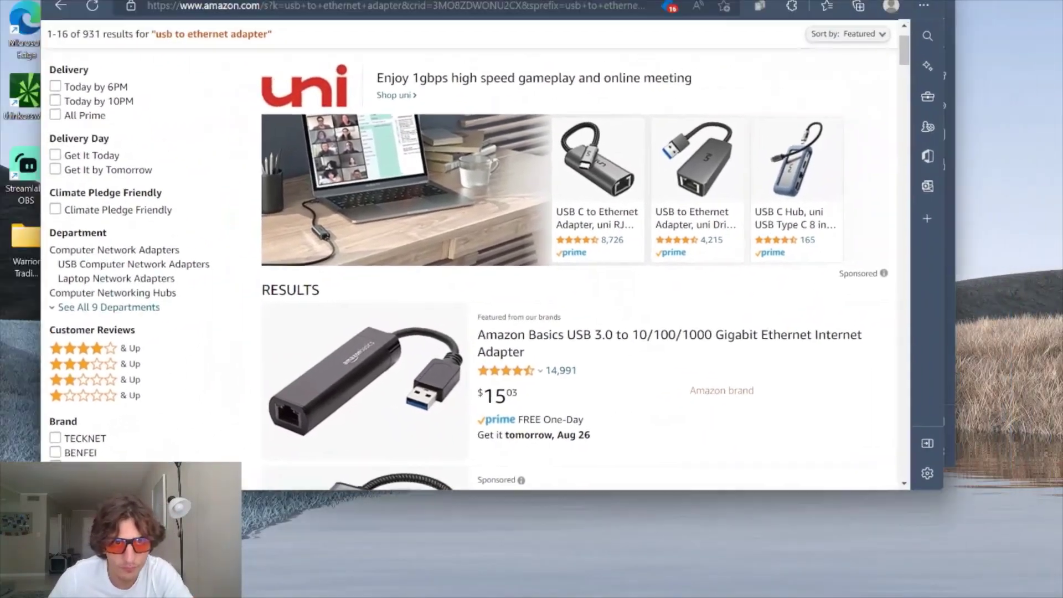
scroll(398, 268, down, 4)
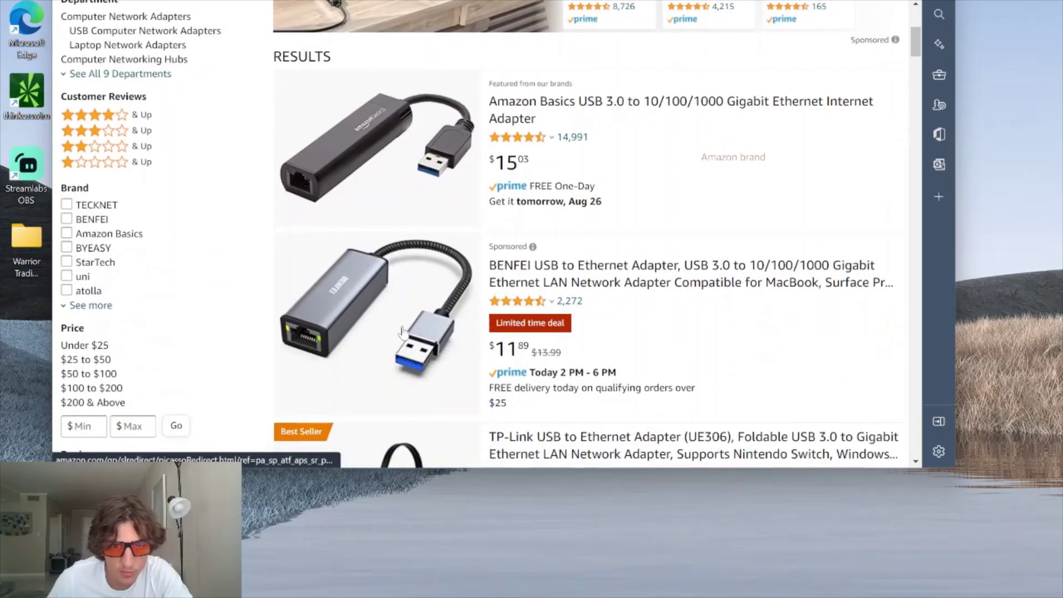
scroll(347, 321, down, 1)
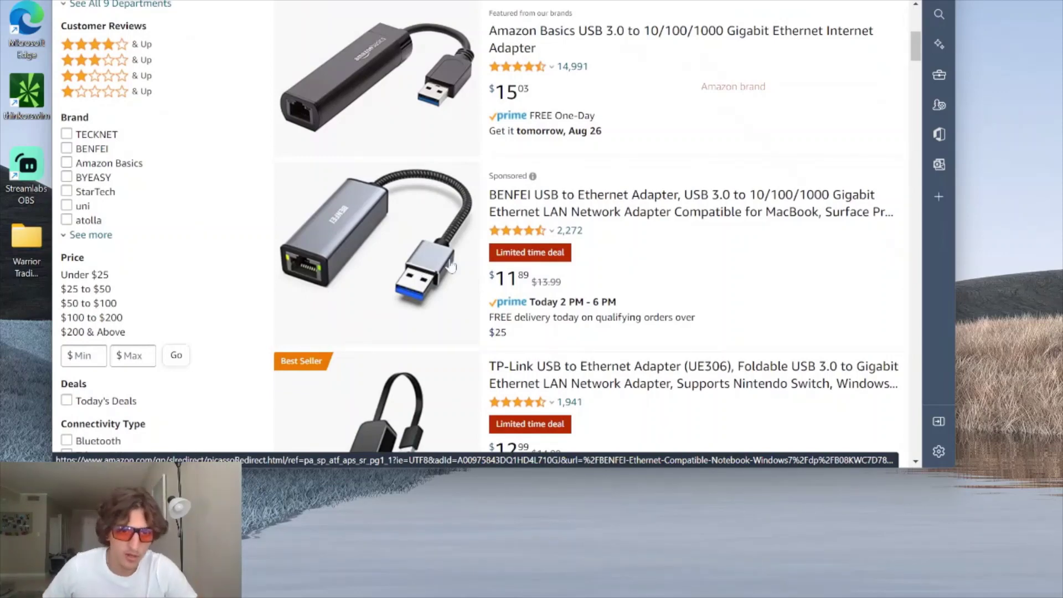
key(alt+Left)
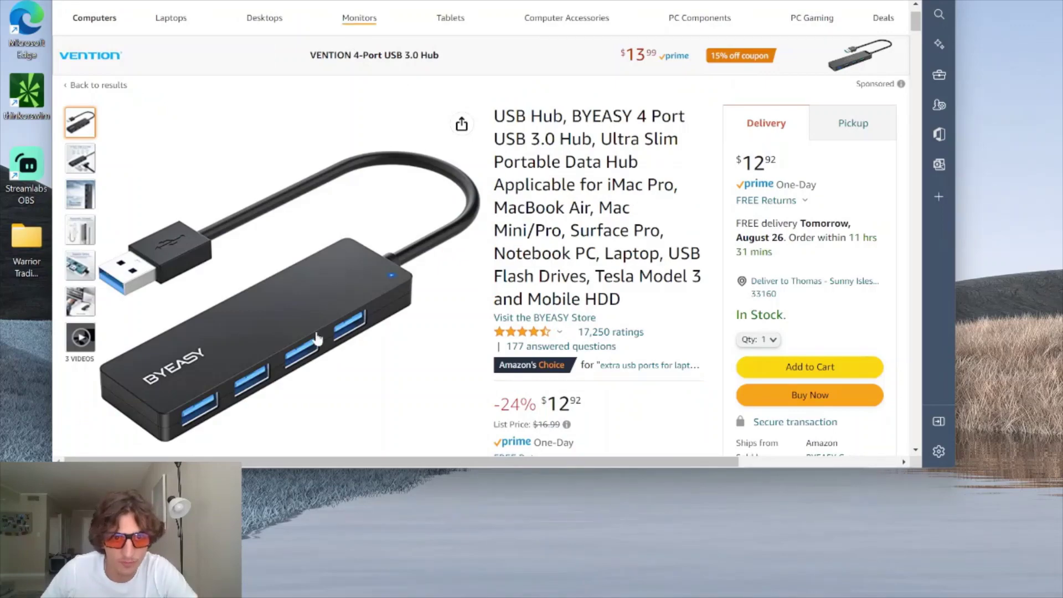
key(alt+Right)
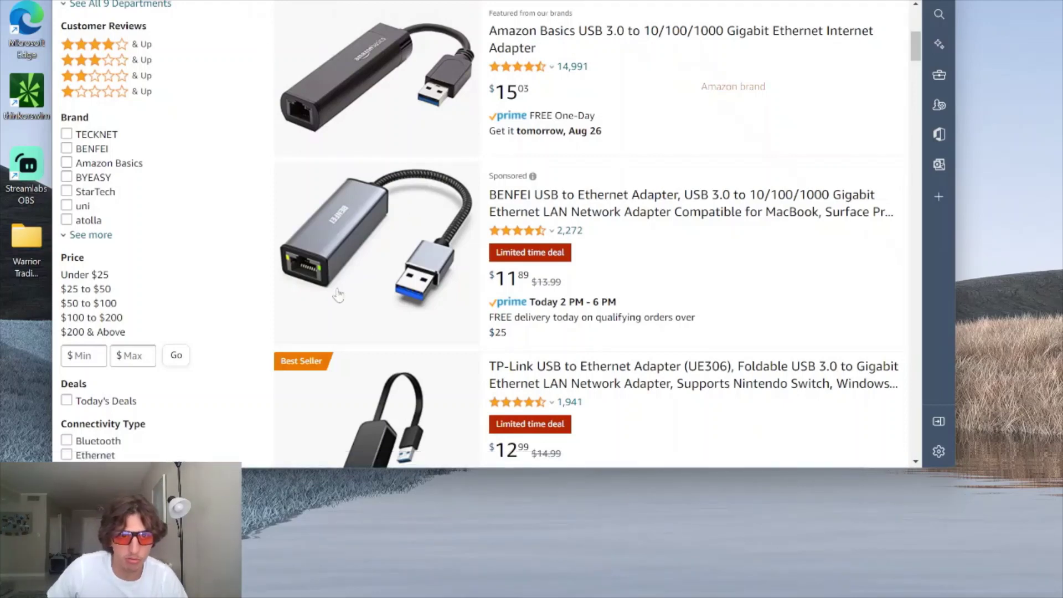
Review the BYEASY hub page images, return to the ethernet results, then show the desktop.
click(416, 302)
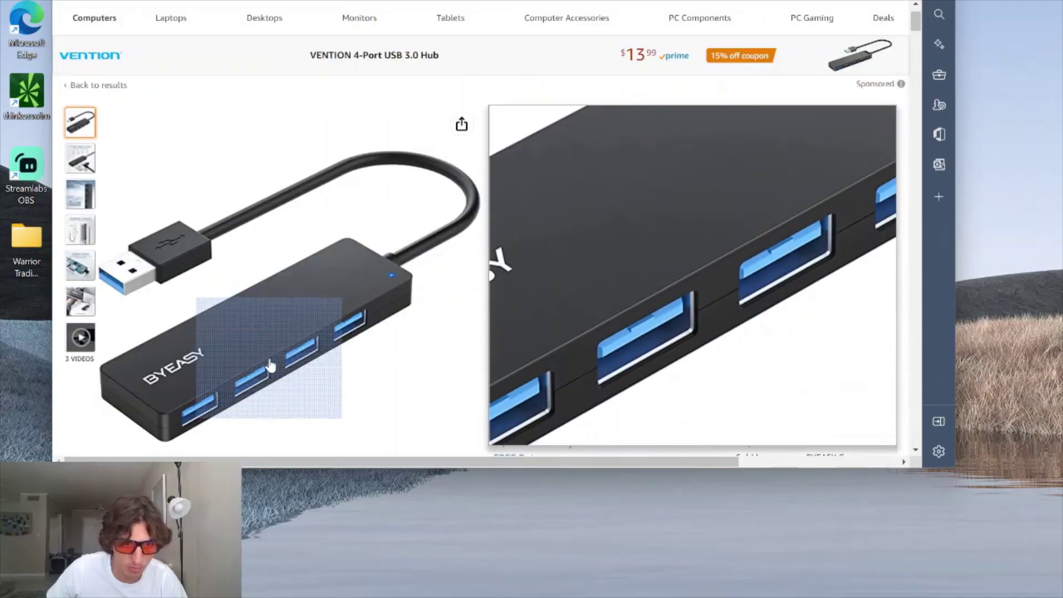
mouse_move(127, 279)
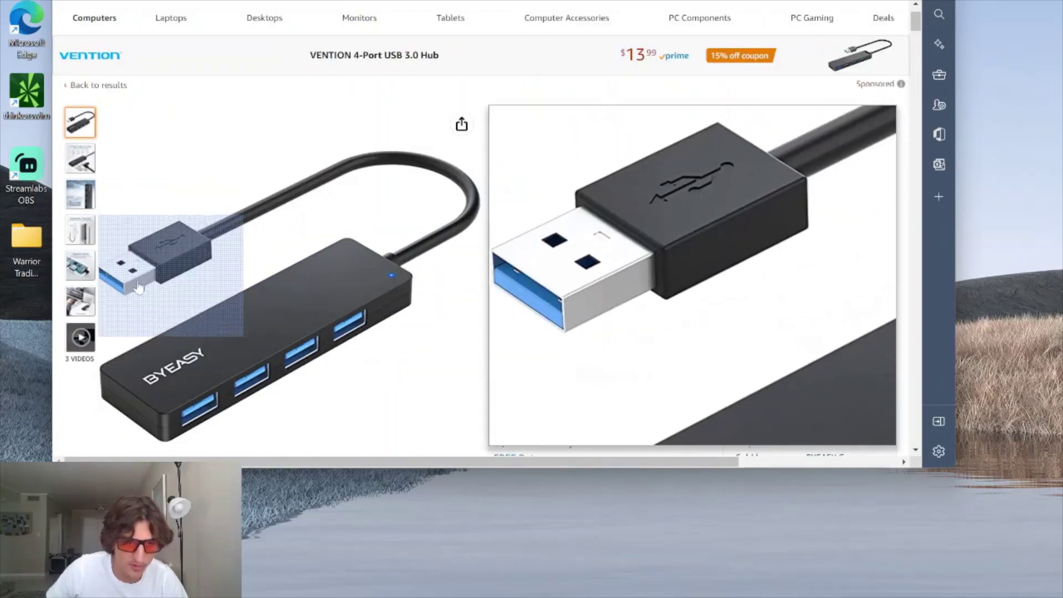
mouse_move(81, 302)
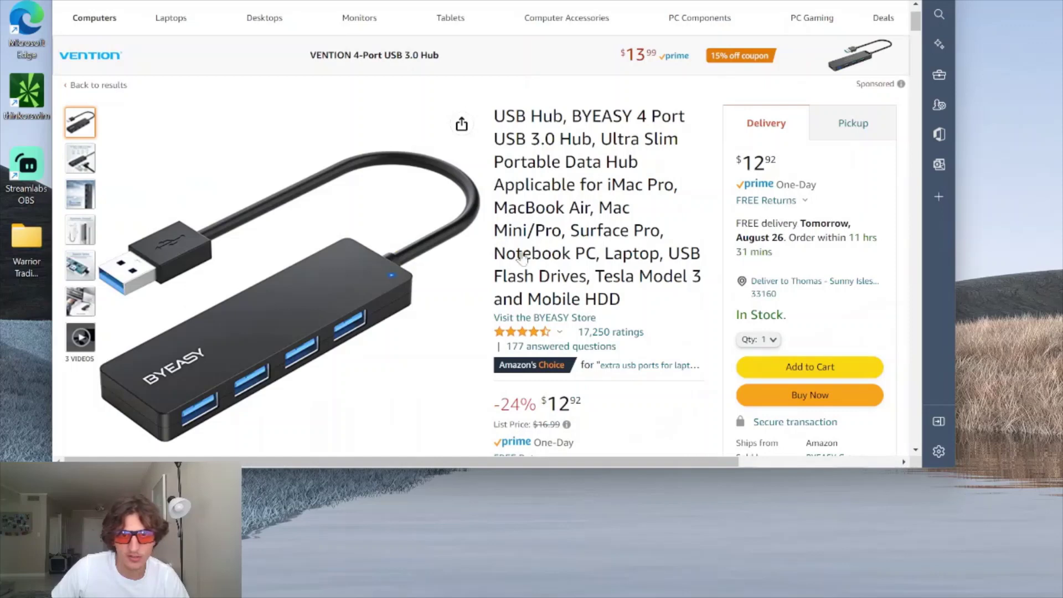
scroll(522, 257, down, 1)
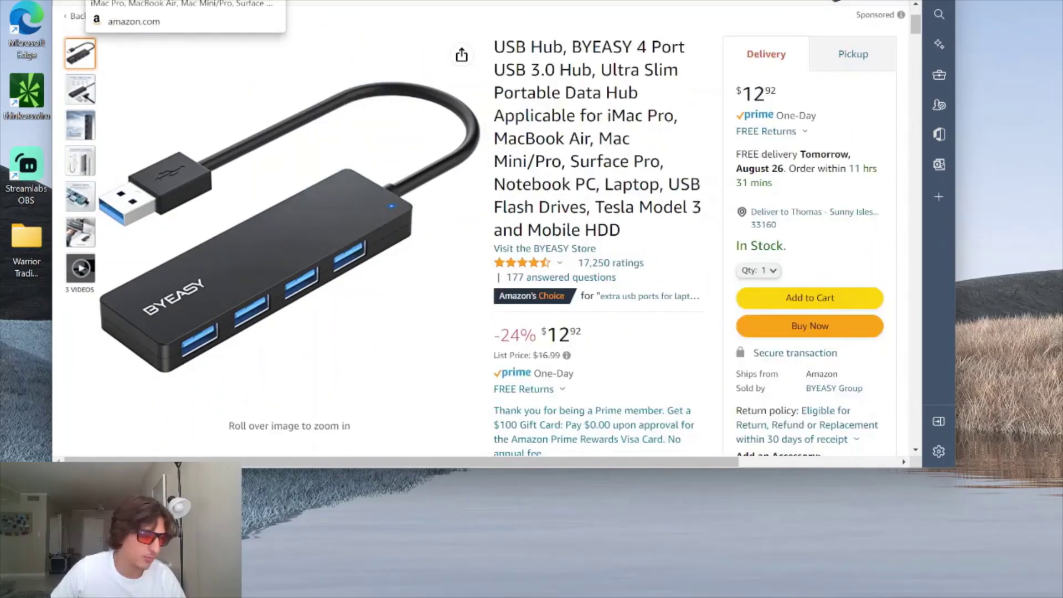
key(alt+Left)
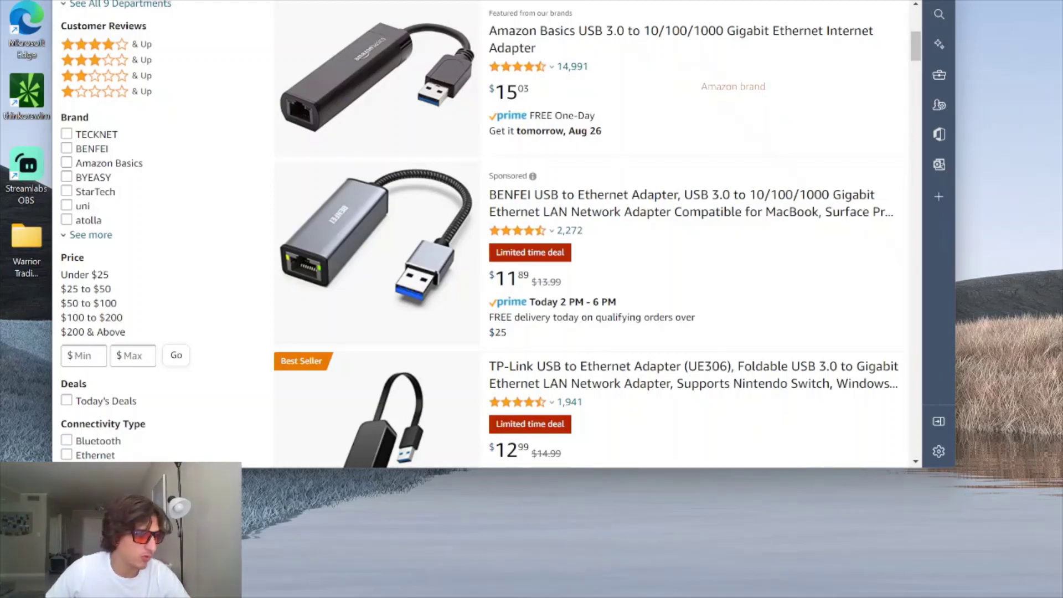
key(super+d)
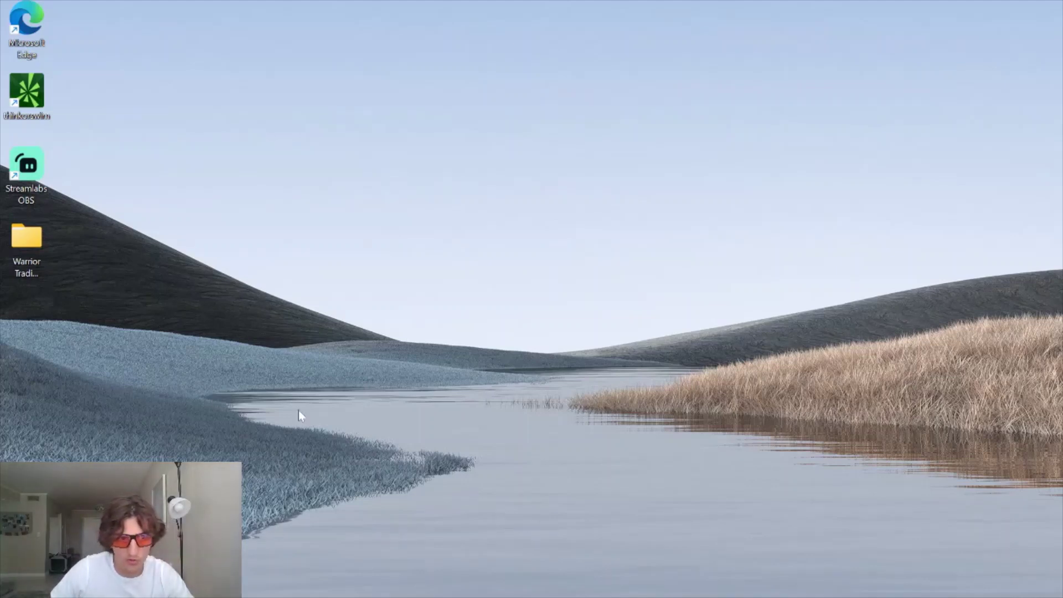
Open File Explorer on This PC with Win+E.
key(super)
key(Escape)
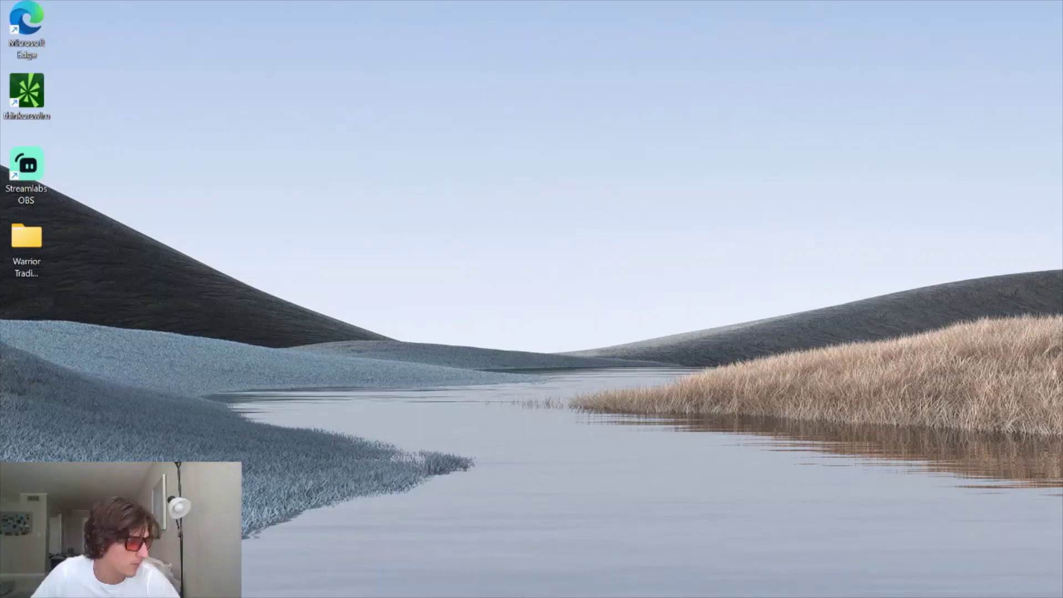
key(super+e)
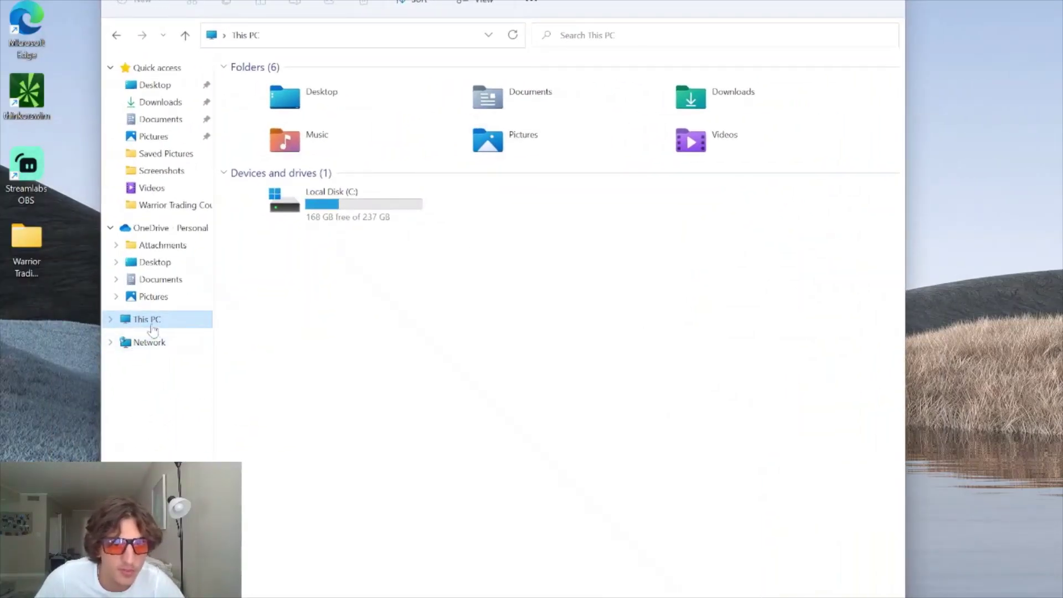
Search This PC for 'usergui' using the saved search history entry.
click(632, 37)
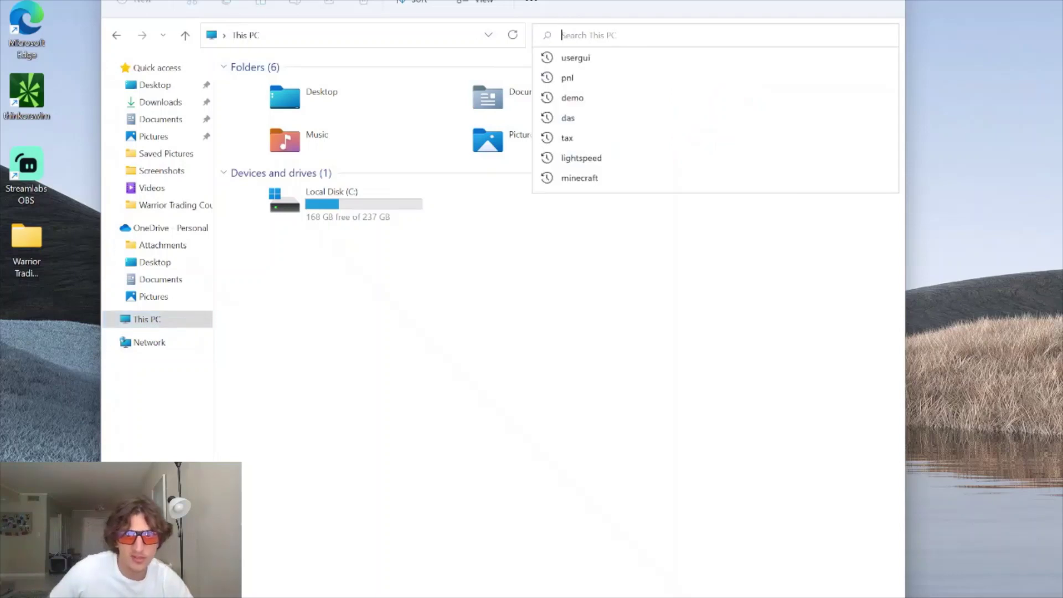
click(632, 58)
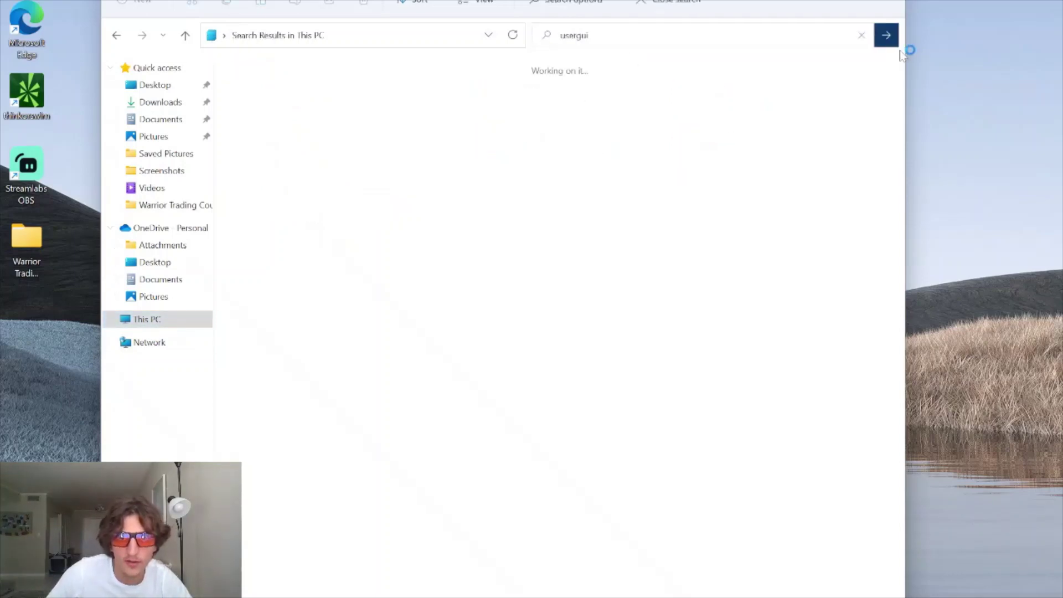
click(886, 34)
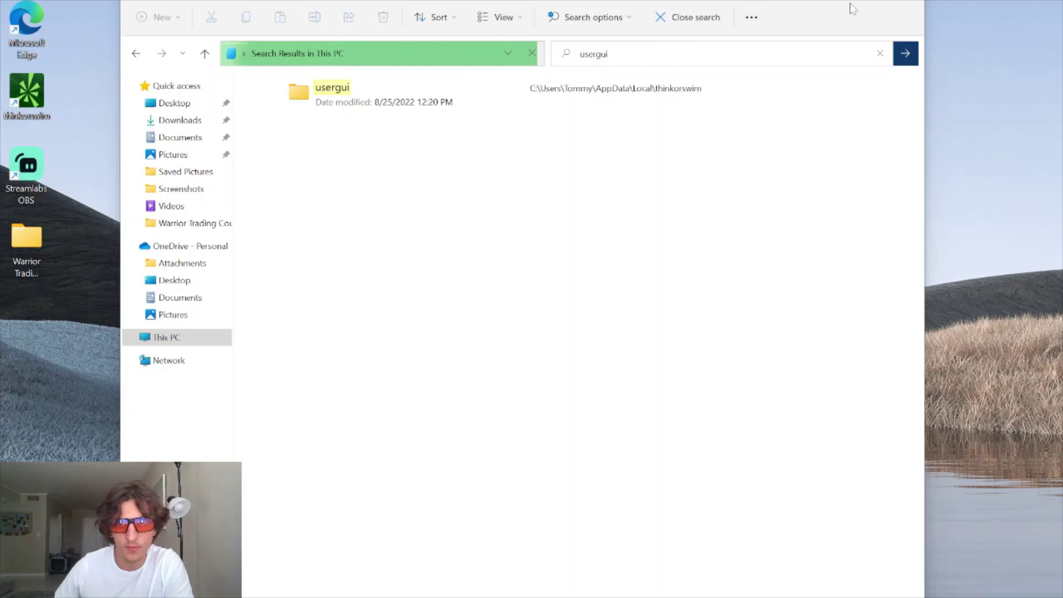
Close the File Explorer search window with Alt+F4.
key(alt+F4)
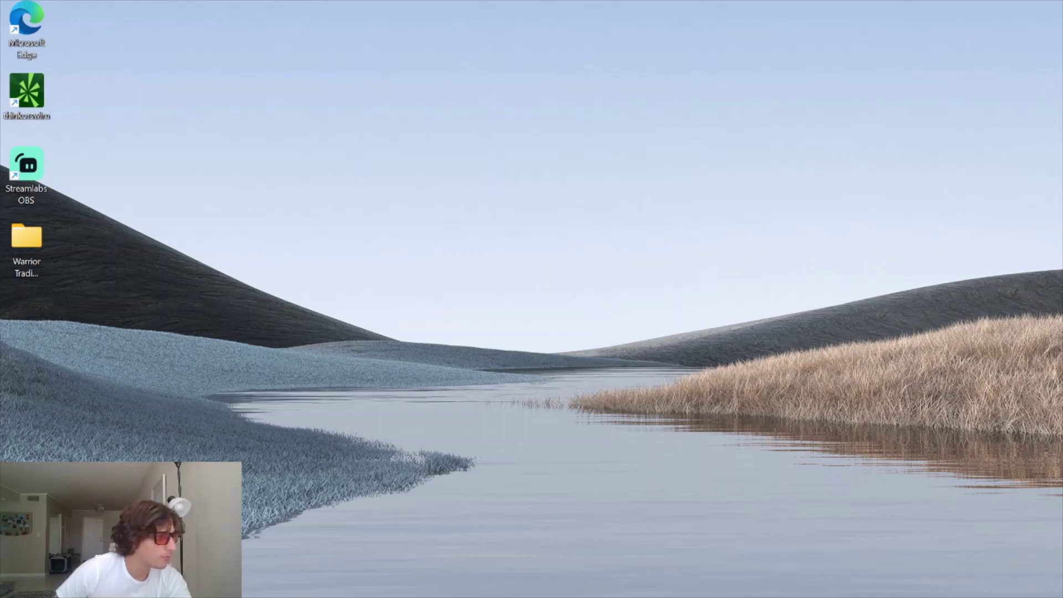
Drag the Streamlabs Desktop window by its title bar to the top centre of the screen.
drag(83, 0, 323, 2)
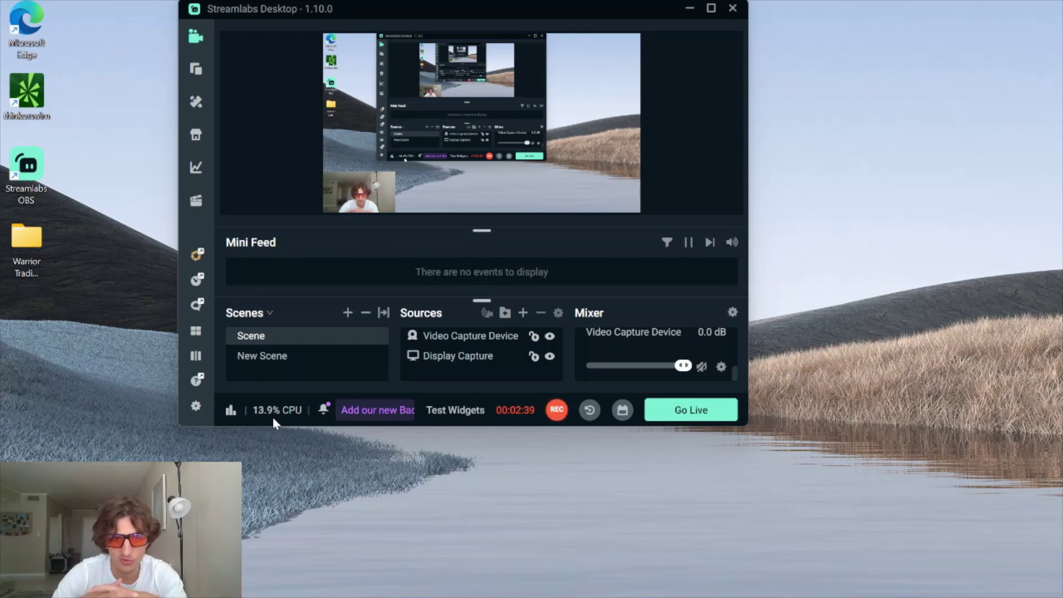
Open Streamlabs settings on the Video page showing 1280x720 output at 30 FPS.
click(193, 408)
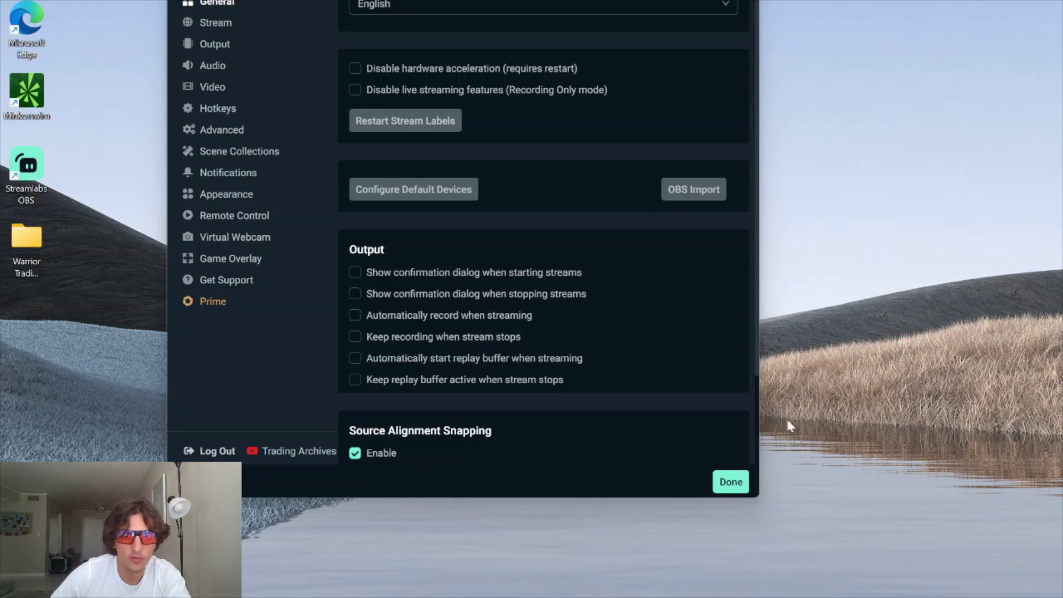
click(729, 482)
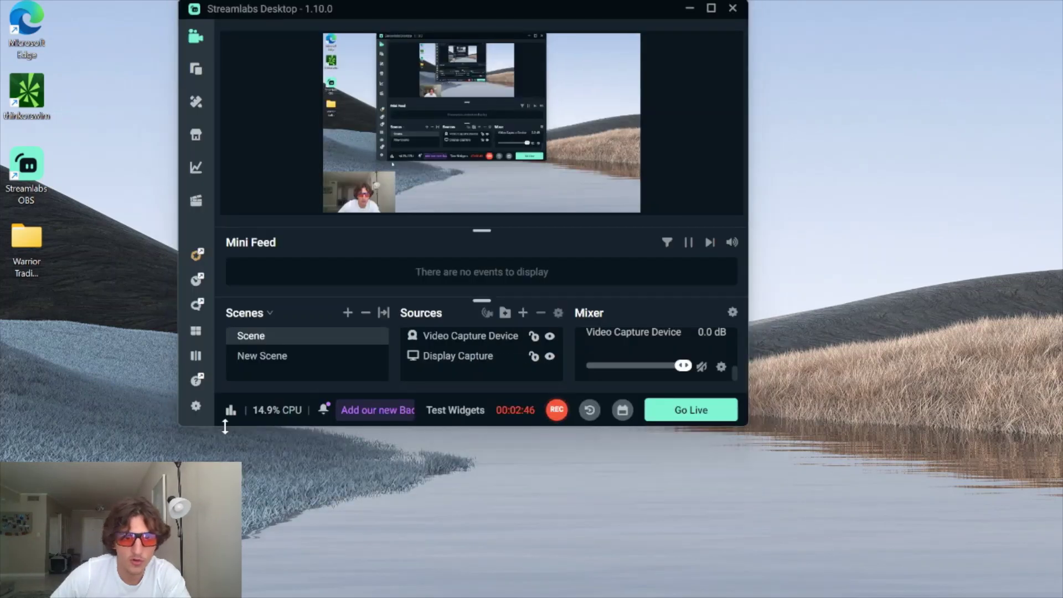
click(196, 406)
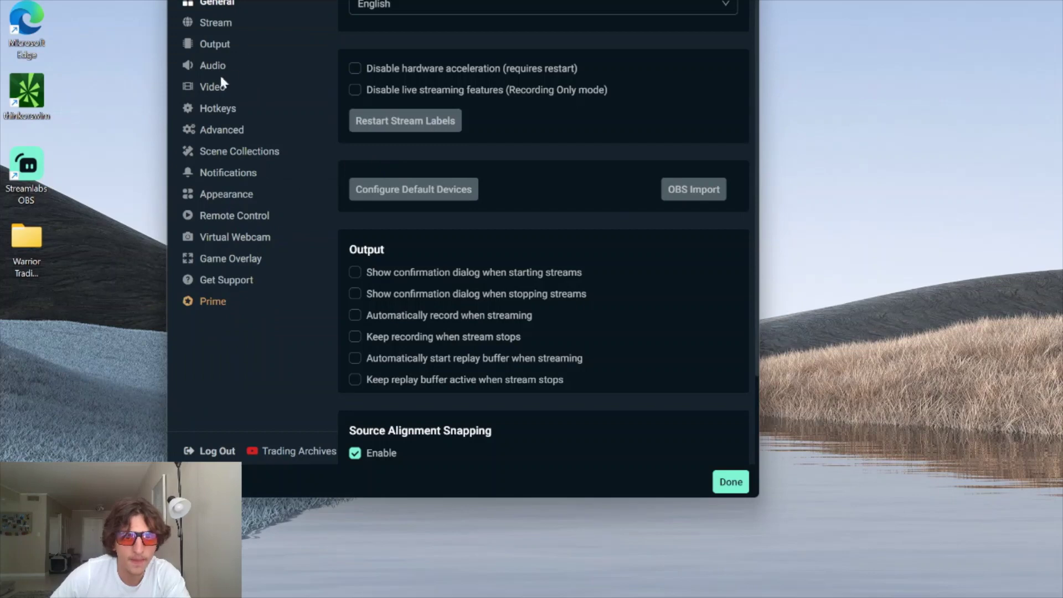
click(216, 85)
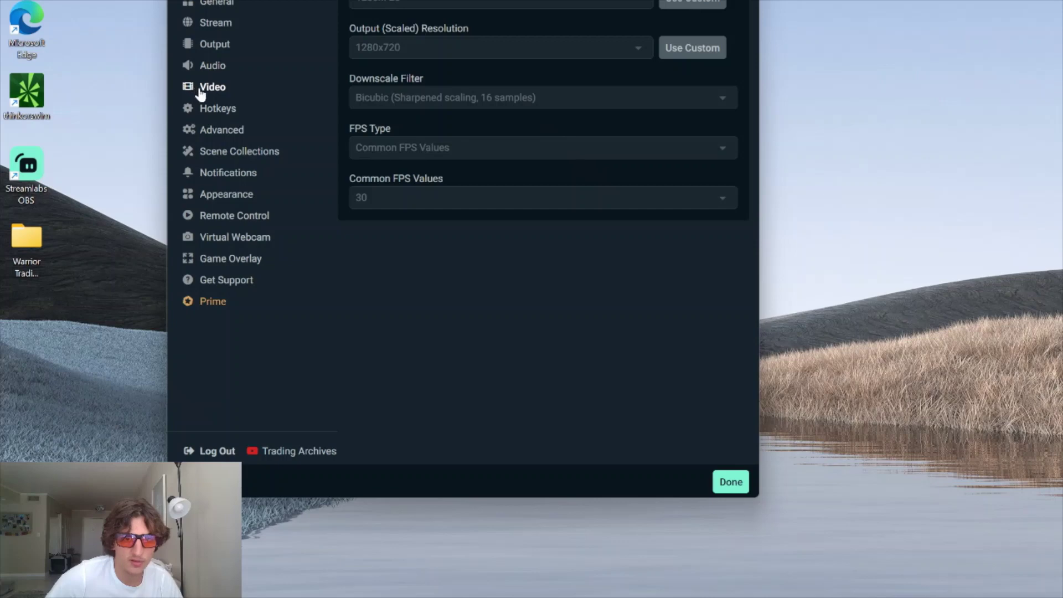
Review the Output page's streaming, recording and replay buffer settings, then close settings.
click(220, 47)
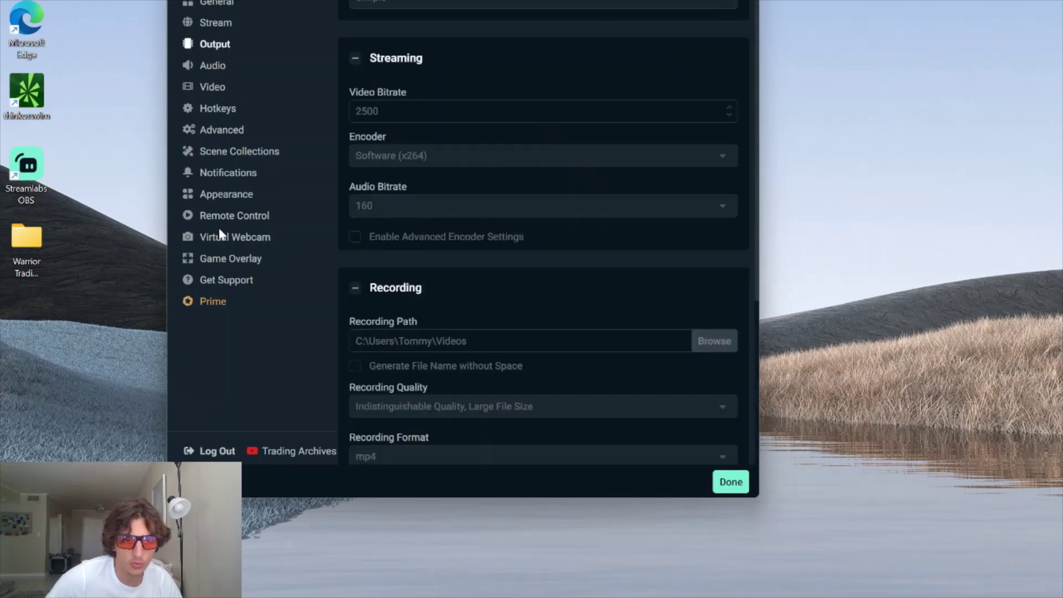
scroll(387, 149, down, 4)
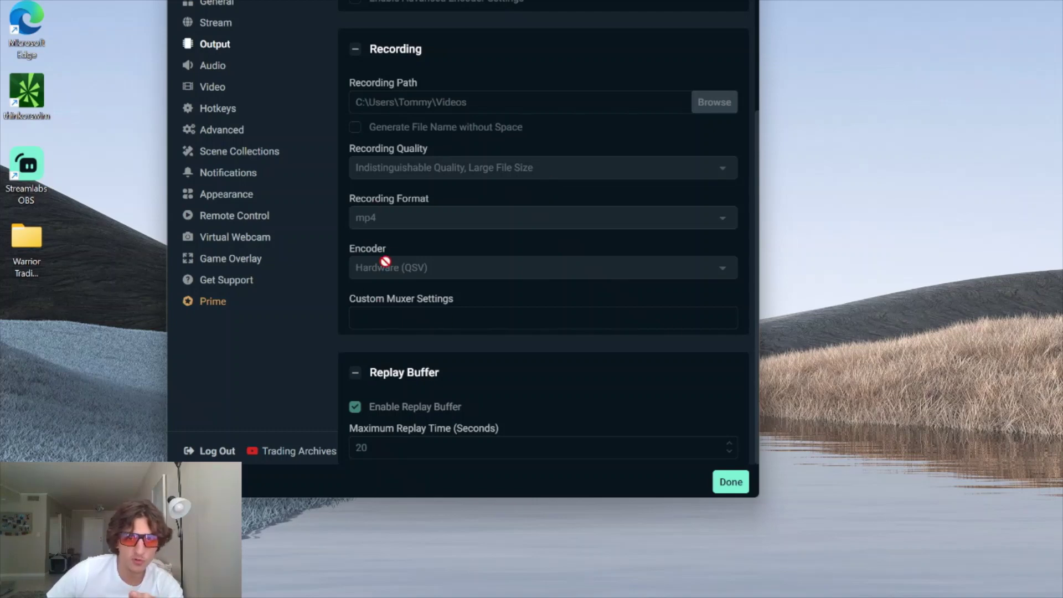
click(731, 482)
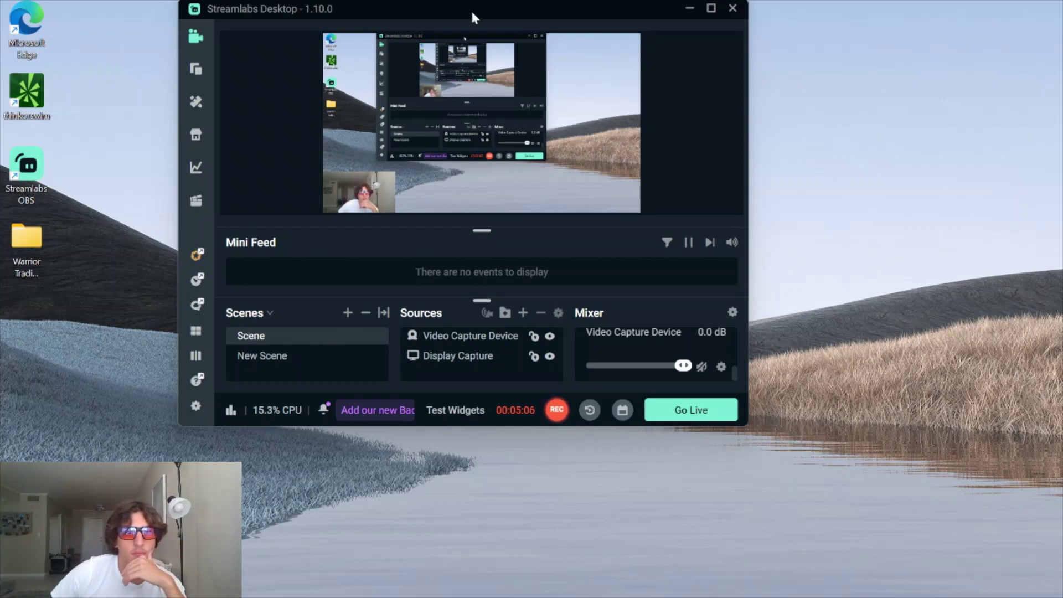
Move the Streamlabs Desktop window further left by its title bar.
drag(471, 9, 363, 15)
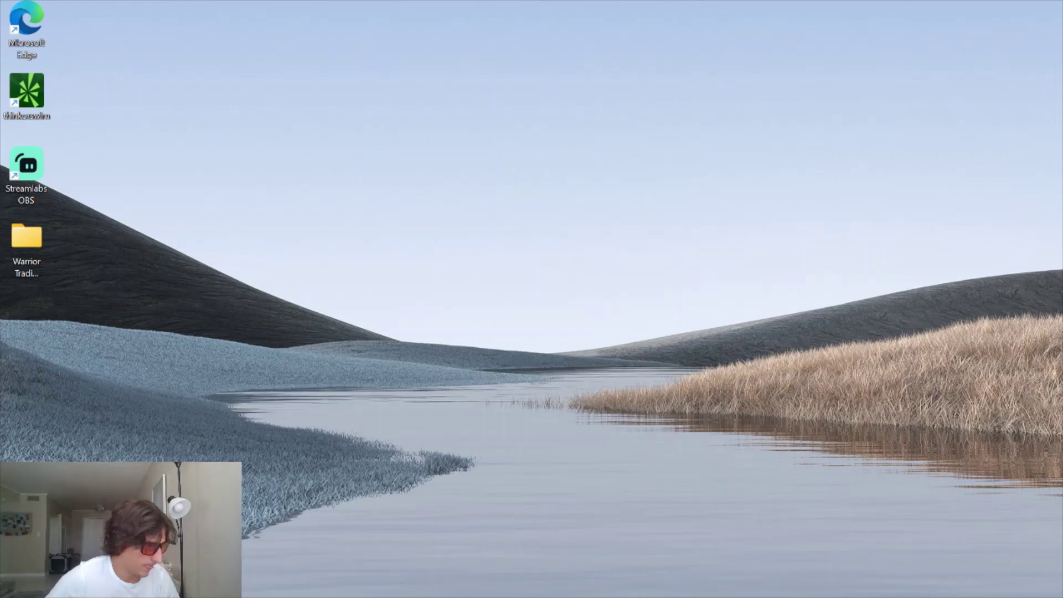
Open Task Manager with Ctrl+Shift+Esc to view running processes sorted by CPU.
key(ctrl+shift+Escape)
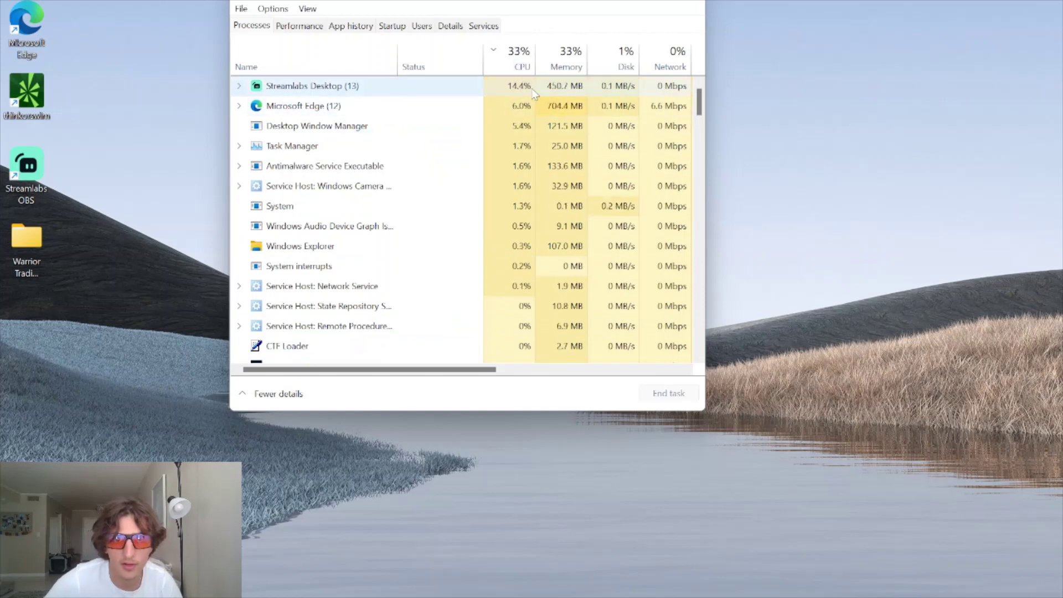
Close Task Manager to return to the bare Windows desktop.
click(700, 3)
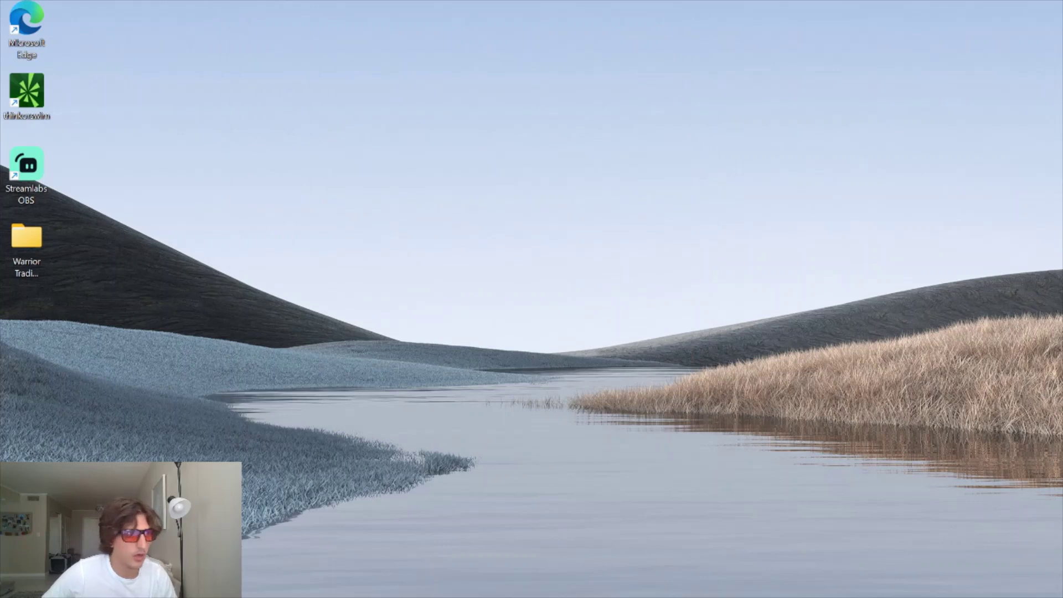